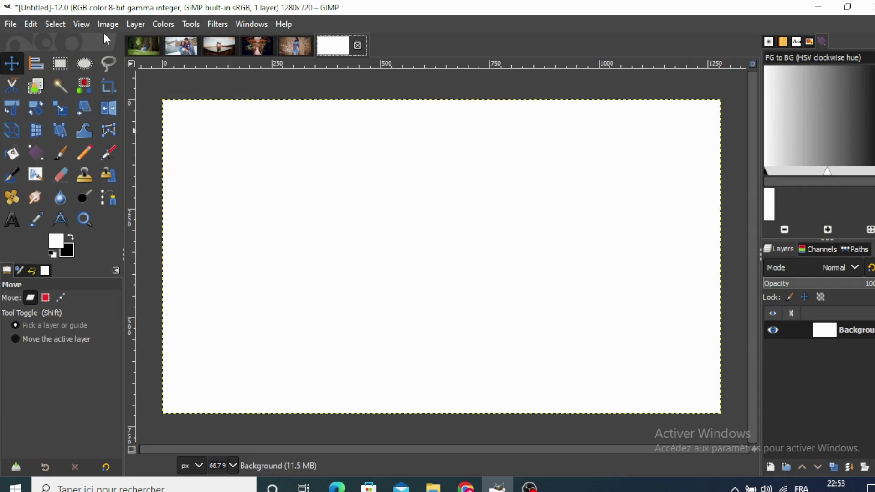
# Add a vertical guide at 50% of the canvas width
pyautogui.click(106, 25)
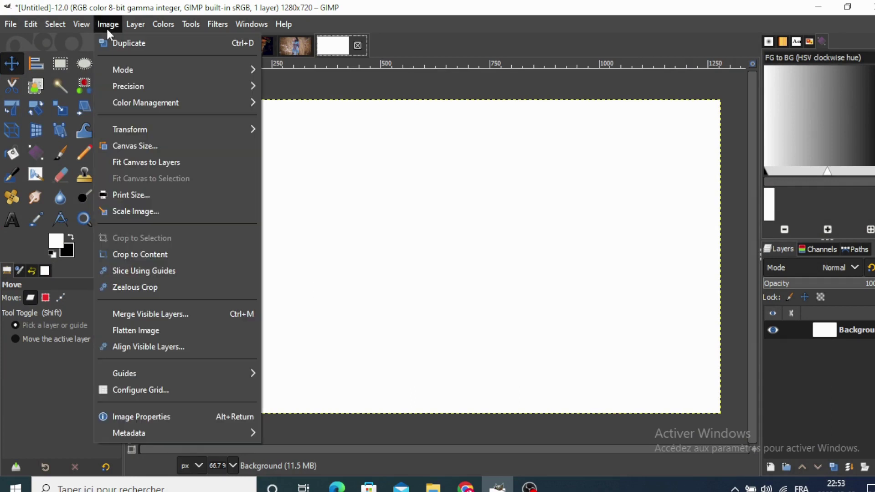
pyautogui.moveTo(124, 373)
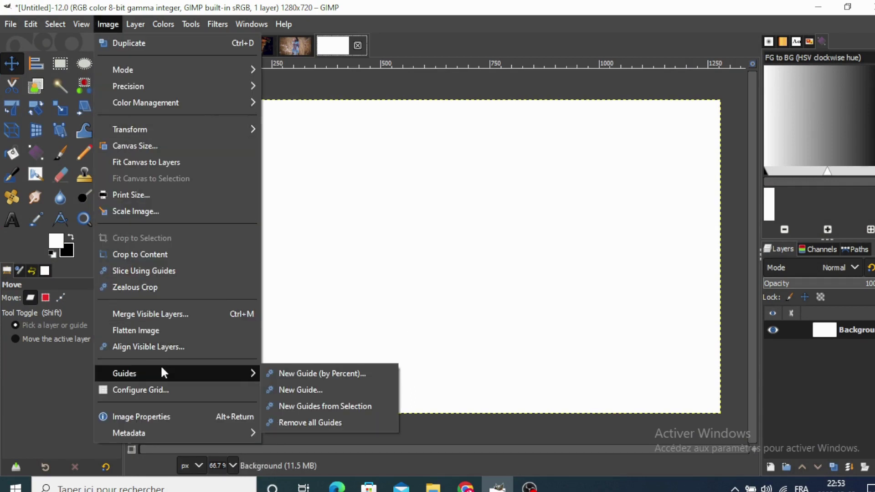
pyautogui.click(295, 374)
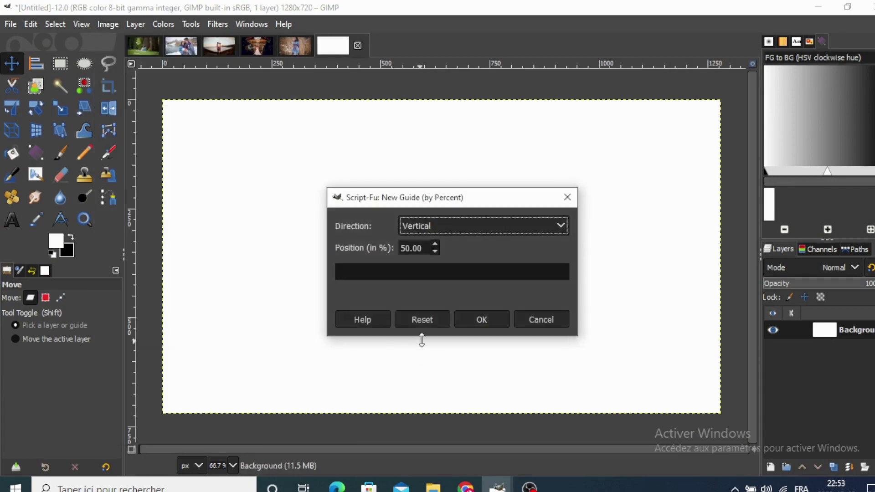
pyautogui.click(477, 324)
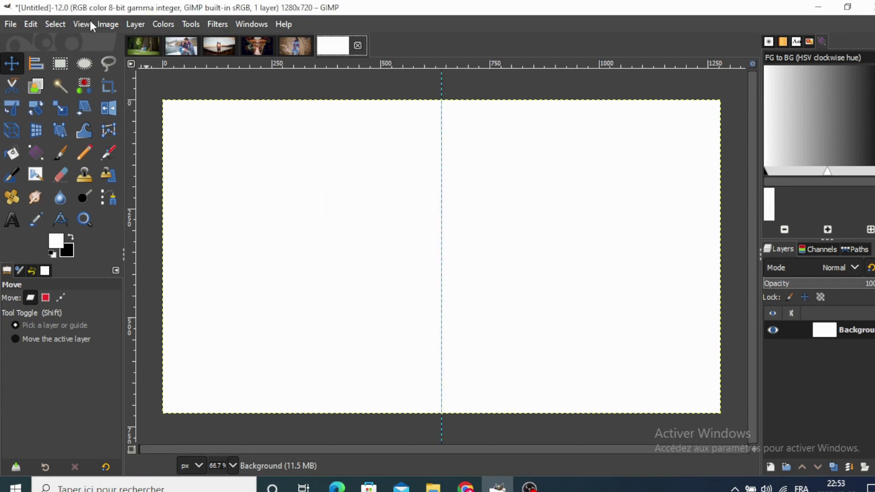
# Add a horizontal guide at 50% of the canvas height
pyautogui.click(105, 24)
pyautogui.moveTo(125, 373)
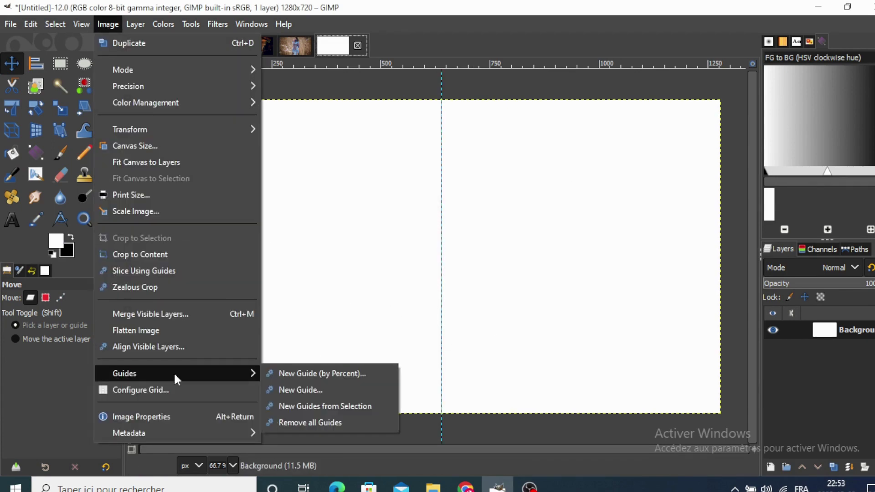
pyautogui.click(291, 373)
pyautogui.click(438, 225)
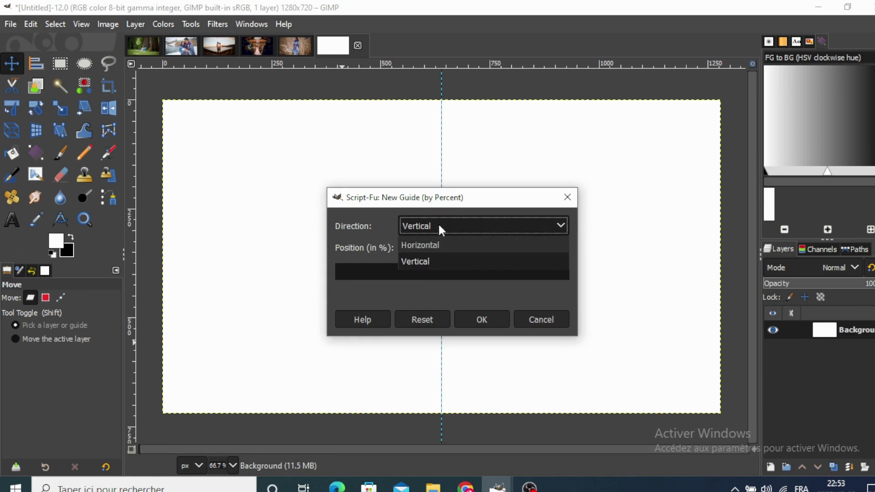
pyautogui.click(441, 244)
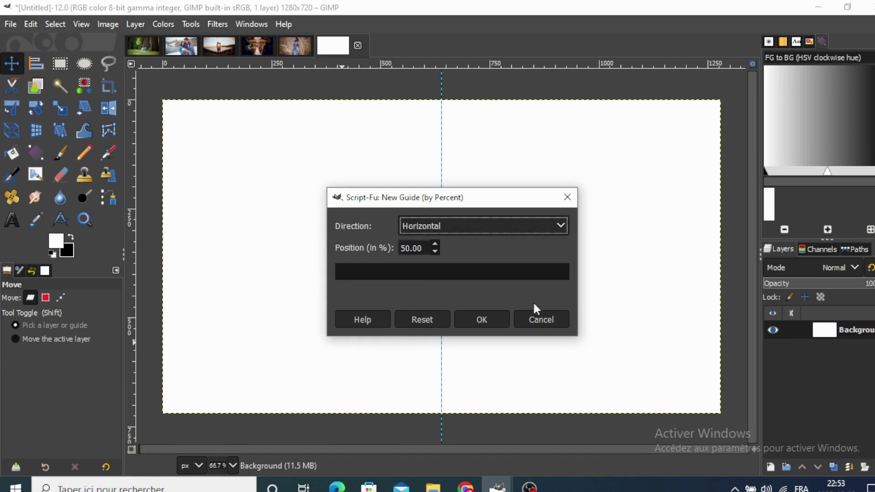
pyautogui.click(478, 321)
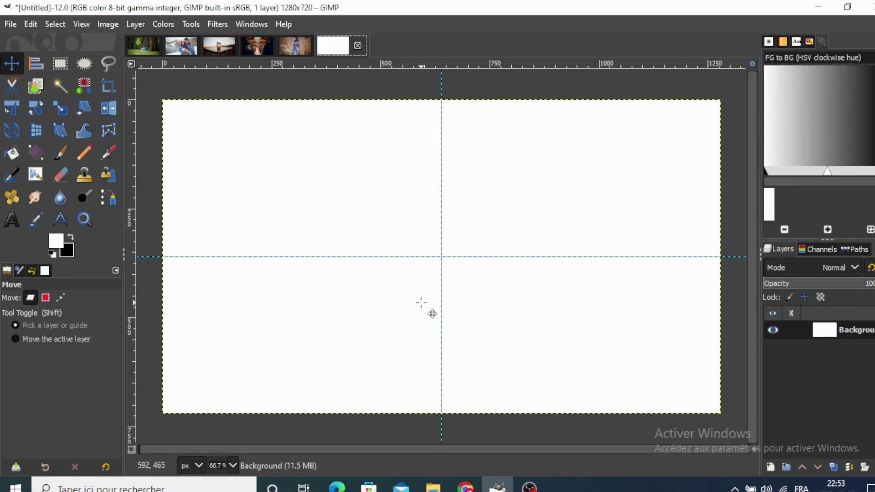
# Create four new transparent full-size layers above the background
pyautogui.click(768, 470)
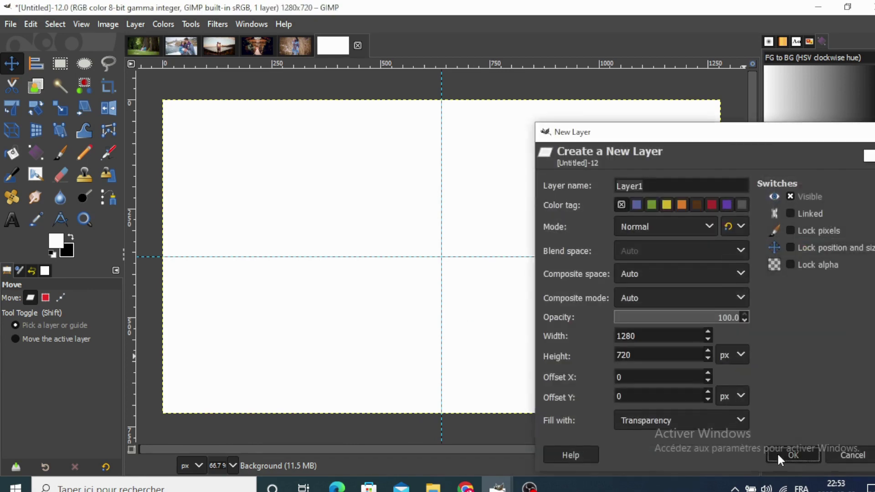
pyautogui.click(778, 452)
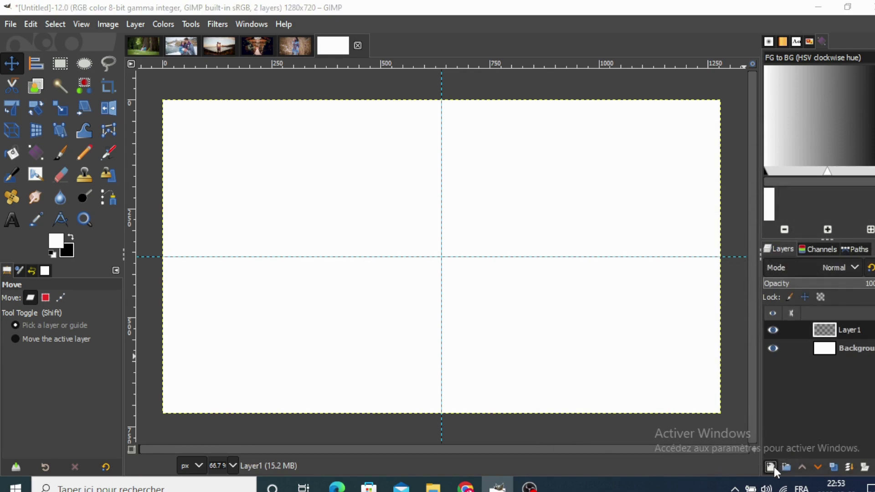
pyautogui.click(774, 467)
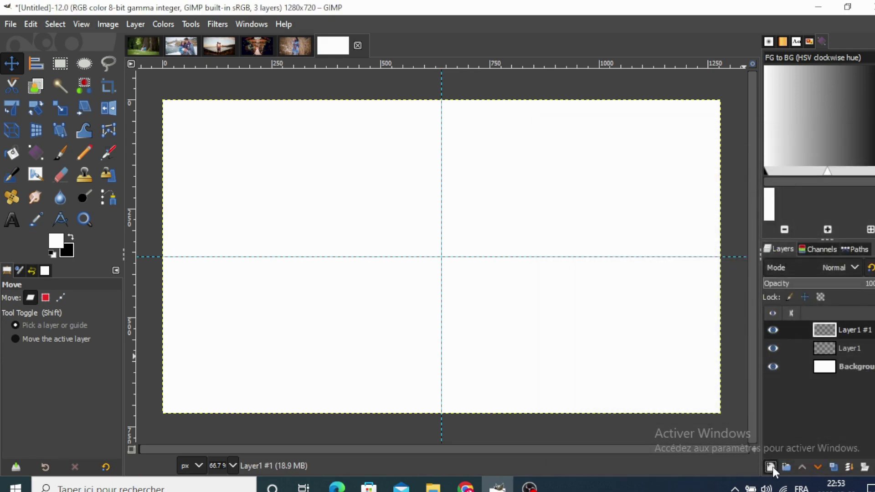
pyautogui.click(773, 467)
pyautogui.click(793, 453)
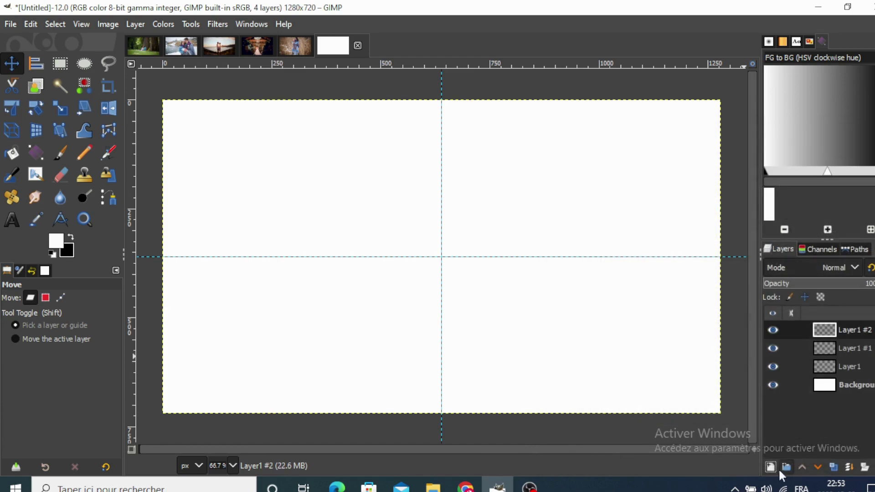
pyautogui.click(771, 466)
pyautogui.click(791, 452)
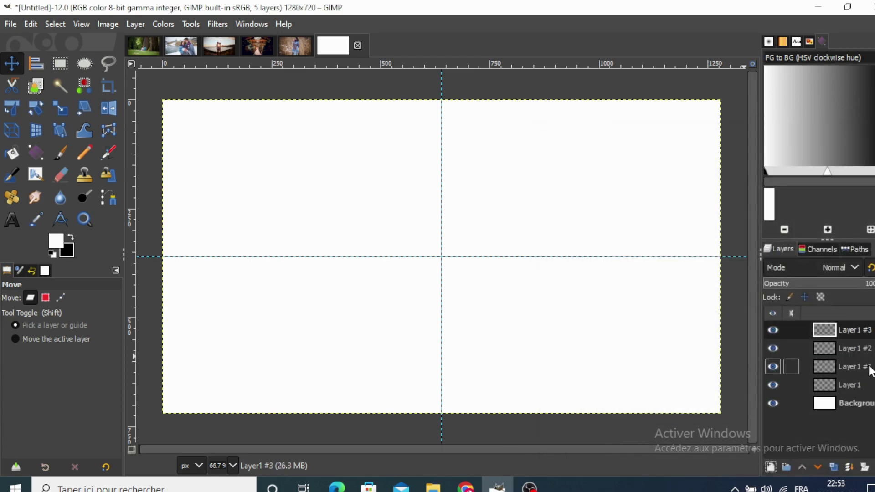
# Rename the four new layers to 1, 2, 3 and 4
pyautogui.doubleClick(852, 385)
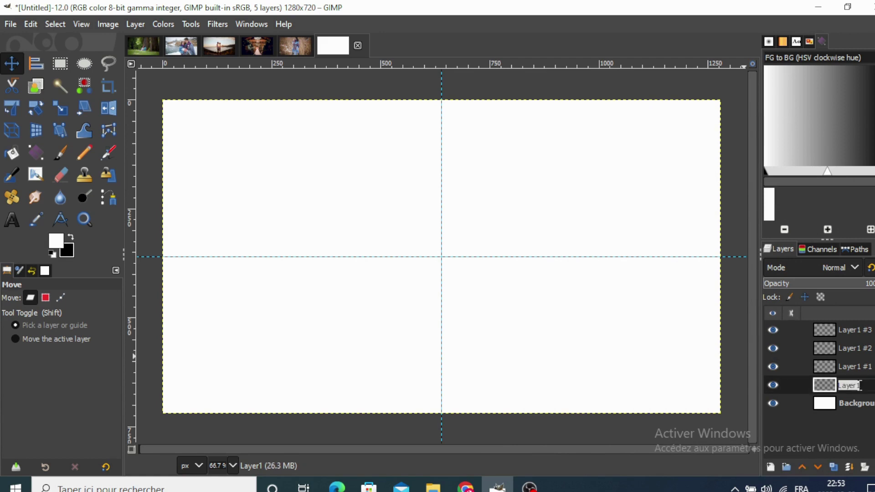
pyautogui.write('1')
pyautogui.doubleClick(854, 366)
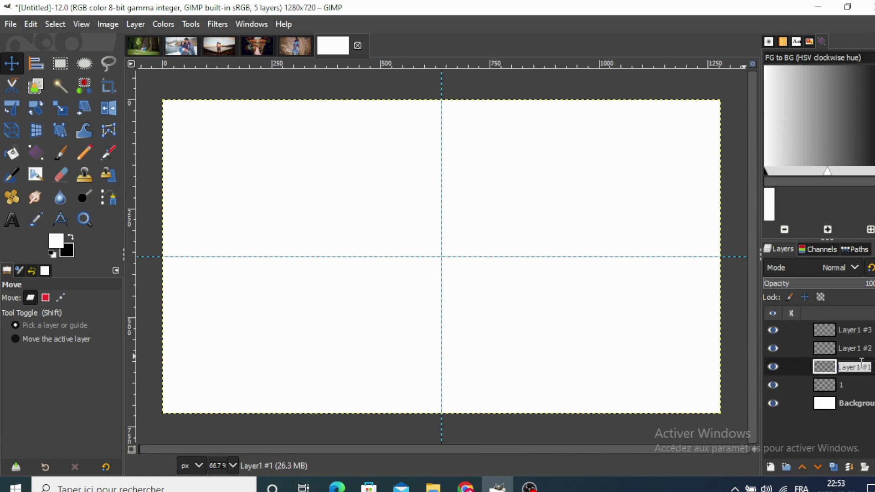
pyautogui.write('2')
pyautogui.doubleClick(854, 349)
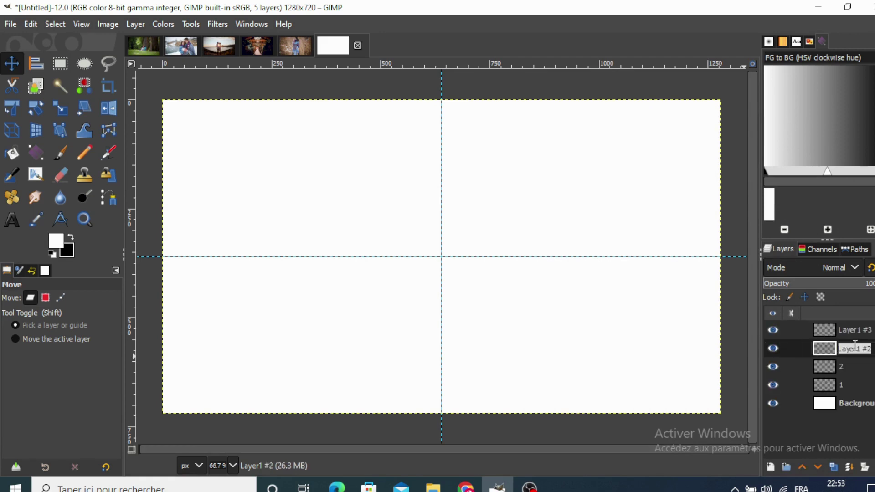
pyautogui.write('3')
pyautogui.doubleClick(857, 328)
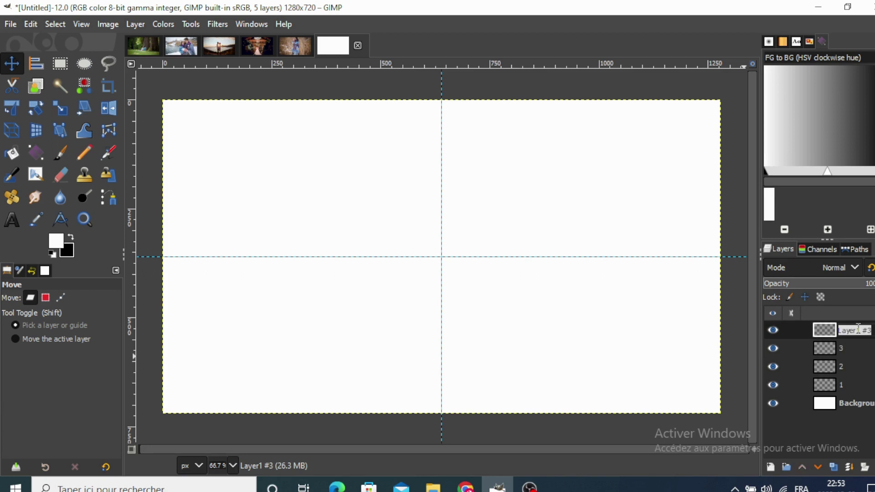
pyautogui.write('4')
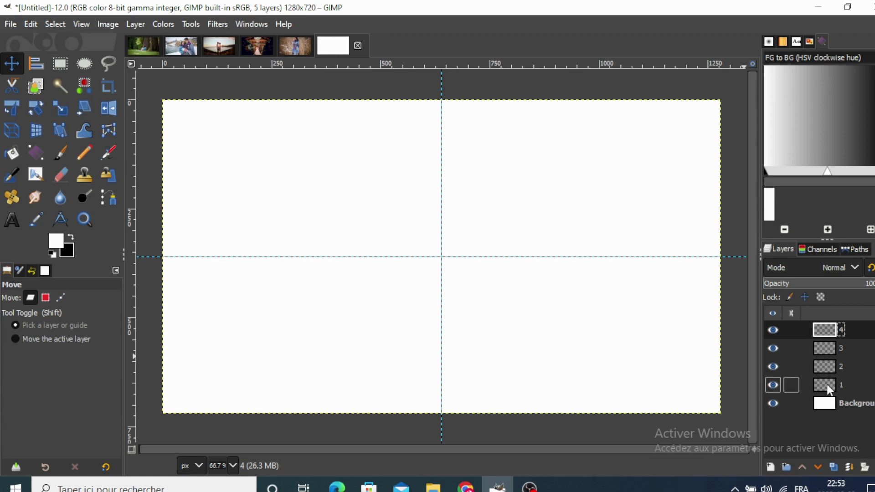
# On layer 1, rectangle-select the top-left quadrant from the canvas corner to the guides
pyautogui.click(826, 384)
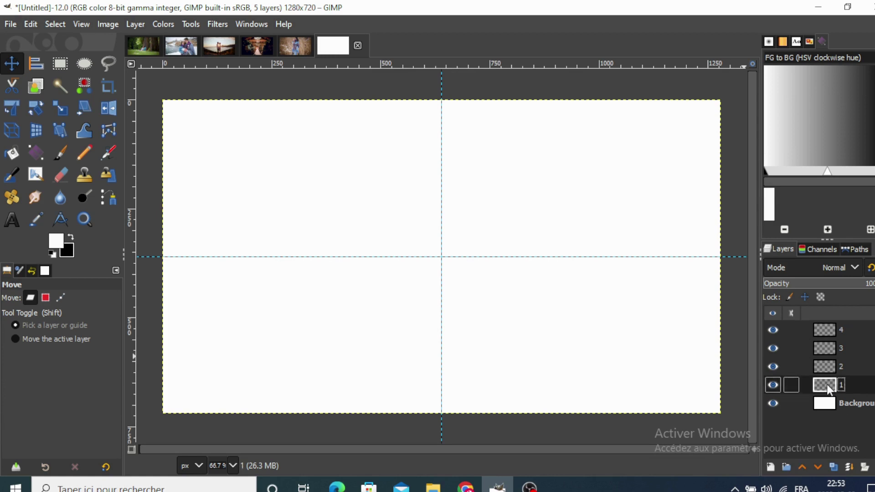
pyautogui.click(60, 65)
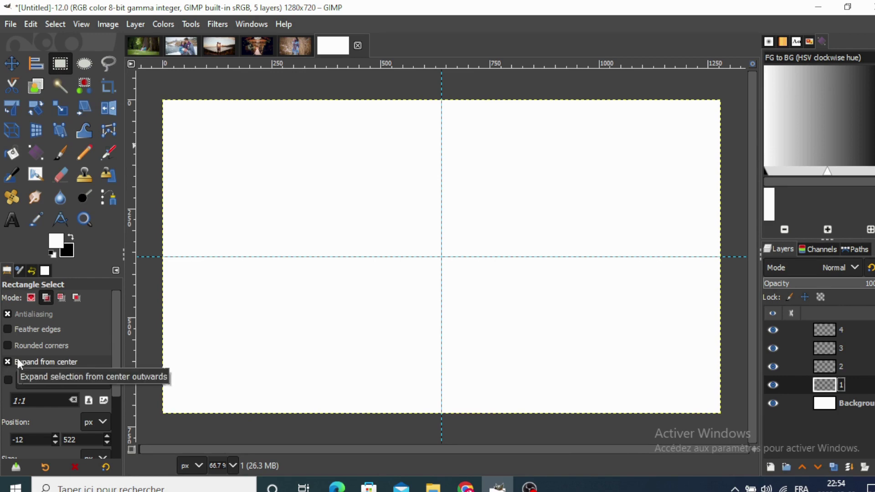
pyautogui.moveTo(441, 255); pyautogui.dragTo(375, 207)
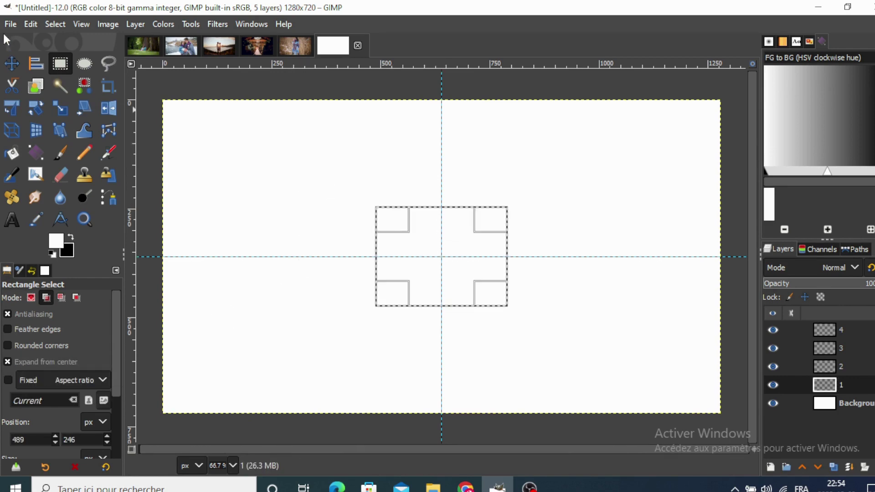
pyautogui.click(31, 24)
pyautogui.click(37, 40)
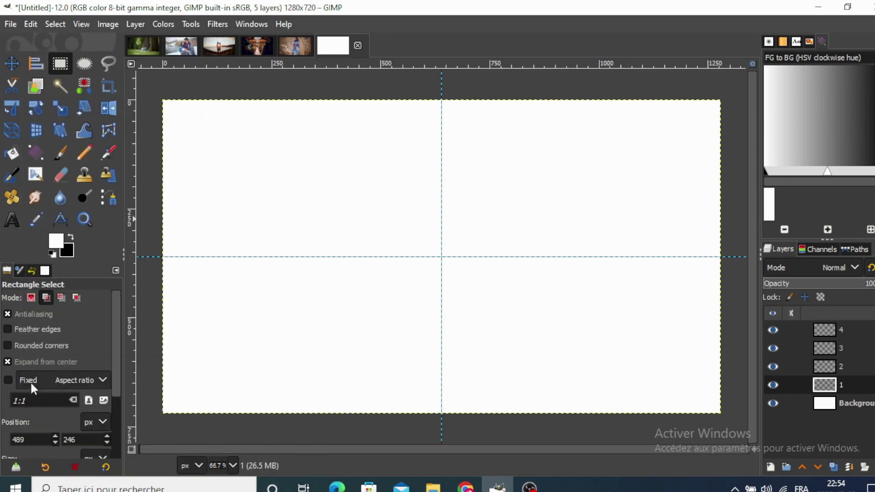
pyautogui.click(9, 362)
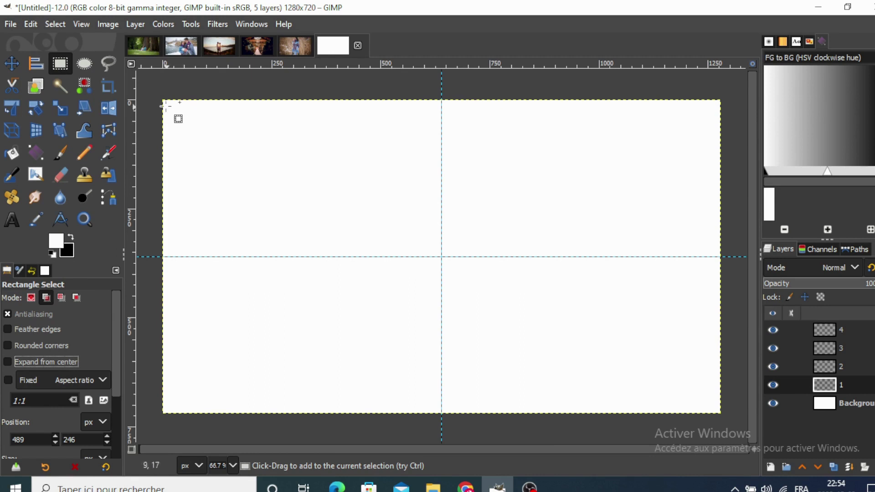
pyautogui.moveTo(163, 101)
pyautogui.mouseDown()
pyautogui.moveTo(434, 256)
pyautogui.moveTo(438, 246)
pyautogui.mouseUp()
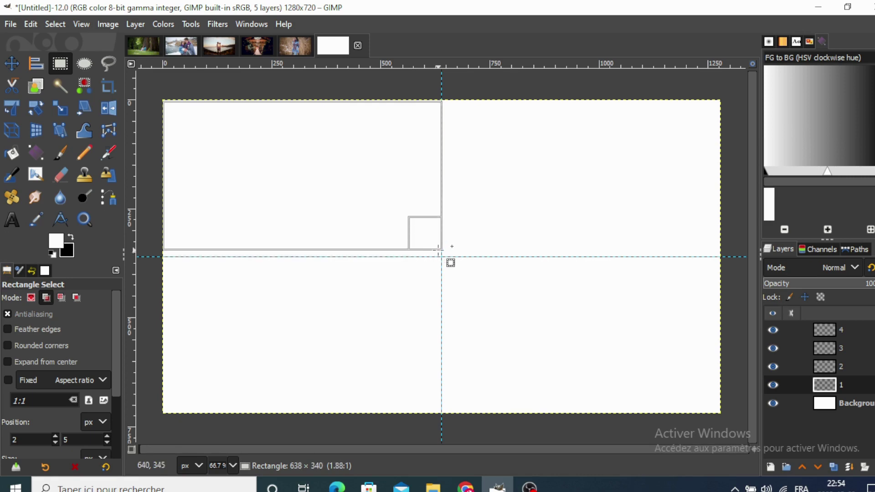
pyautogui.moveTo(440, 250); pyautogui.dragTo(440, 250)
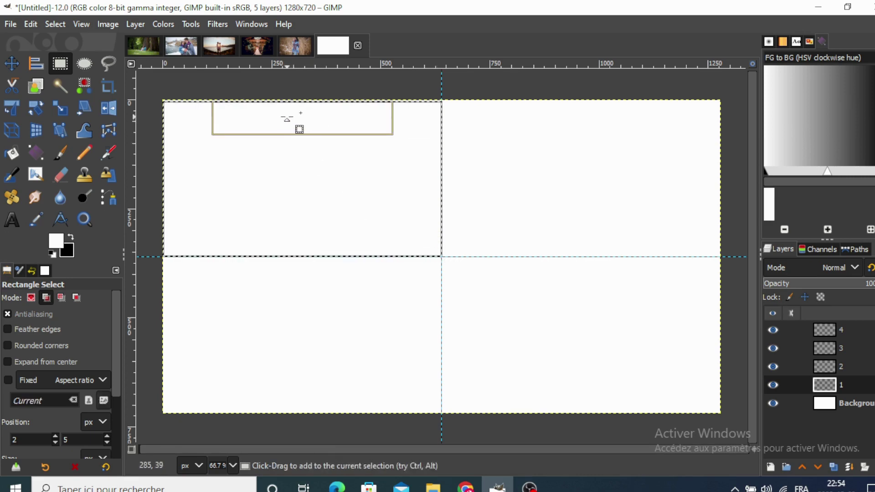
pyautogui.moveTo(287, 119); pyautogui.dragTo(288, 114)
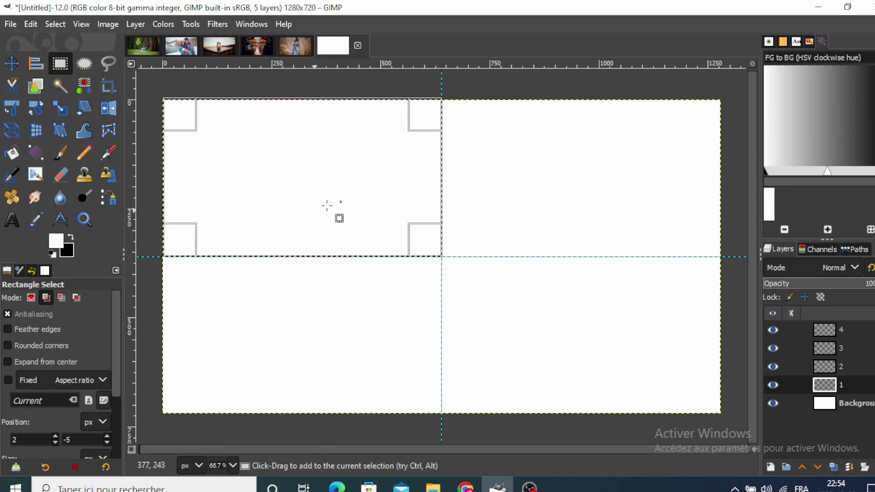
# Fill the selection with red (db1010), deselect, and make layer 2 active
pyautogui.click(58, 242)
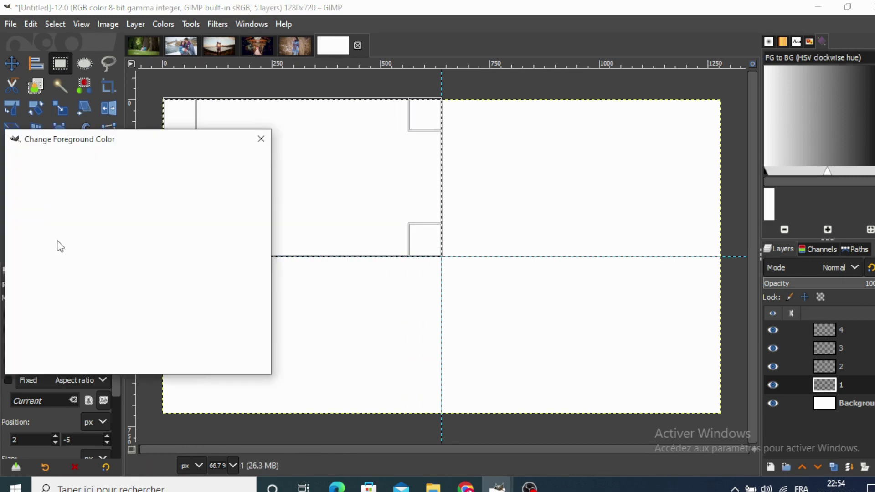
pyautogui.moveTo(63, 212); pyautogui.dragTo(105, 190)
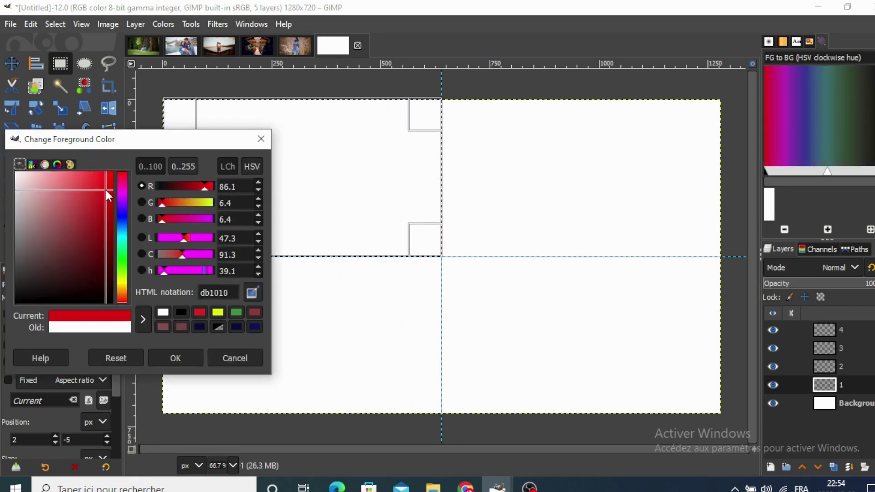
pyautogui.click(175, 358)
pyautogui.moveTo(58, 239)
pyautogui.mouseDown()
pyautogui.moveTo(272, 194)
pyautogui.moveTo(299, 176)
pyautogui.mouseUp()
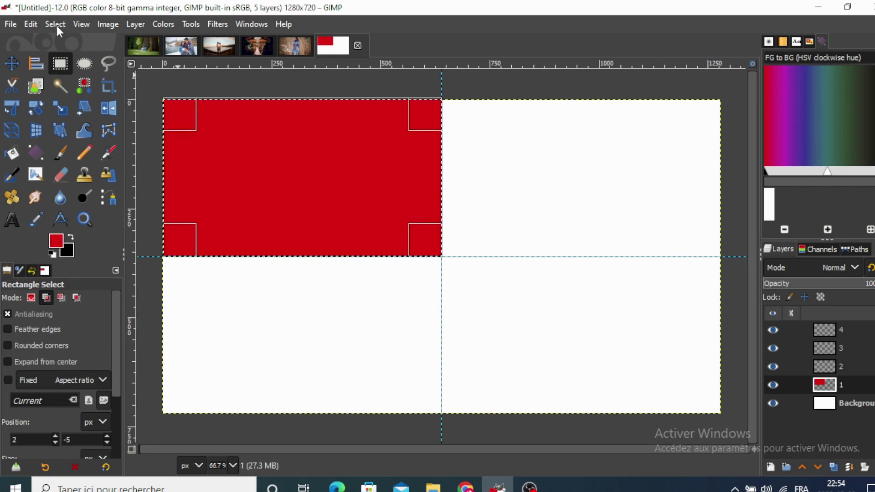
pyautogui.click(56, 26)
pyautogui.click(65, 58)
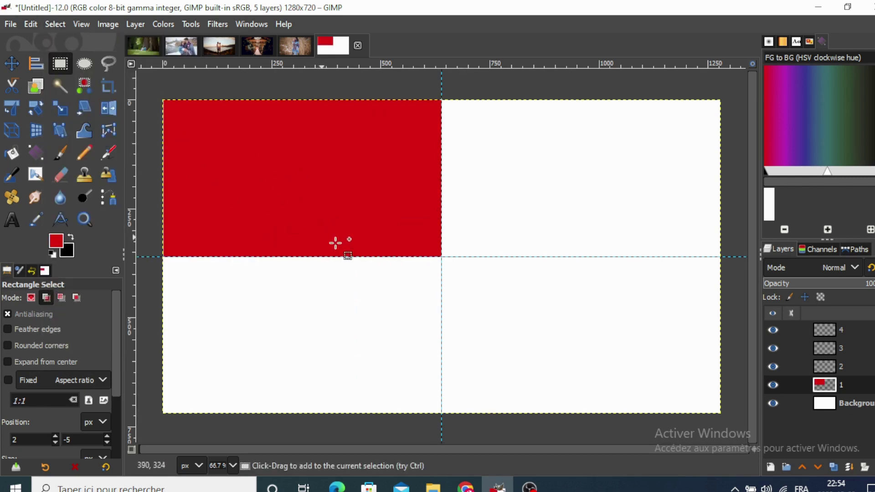
pyautogui.click(827, 368)
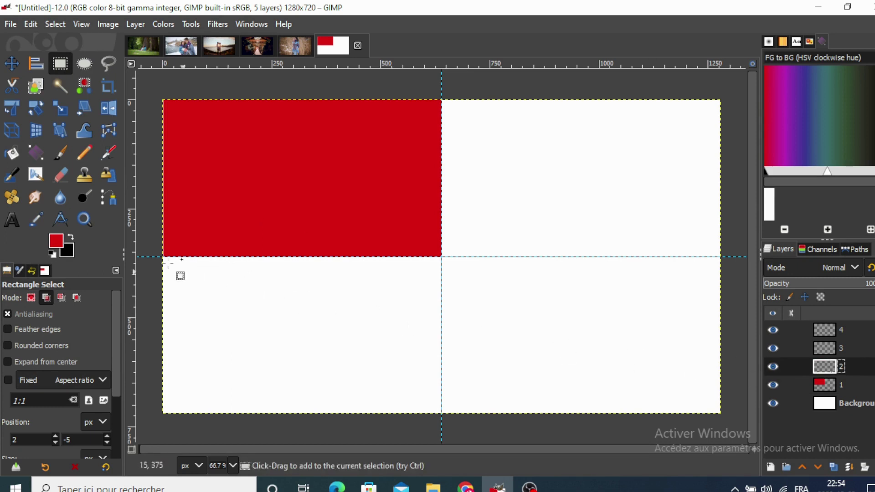
# Set the foreground colour to cyan and select the top-right quadrant
pyautogui.click(59, 236)
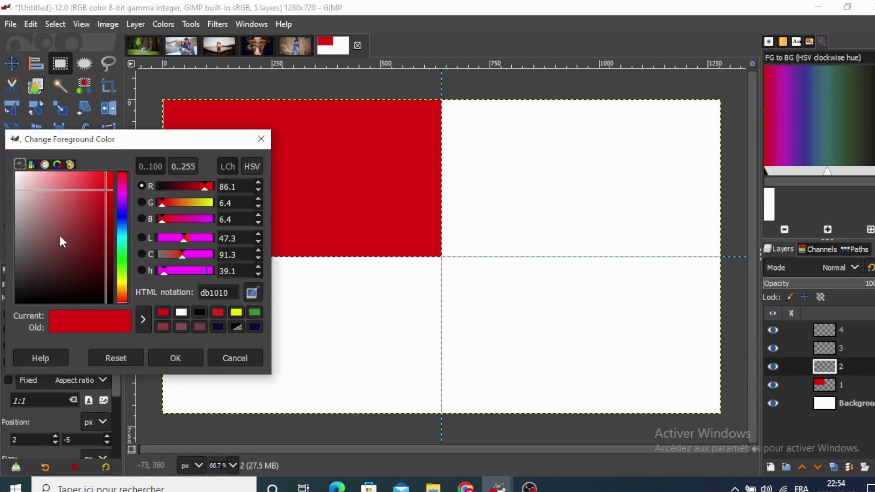
pyautogui.click(122, 240)
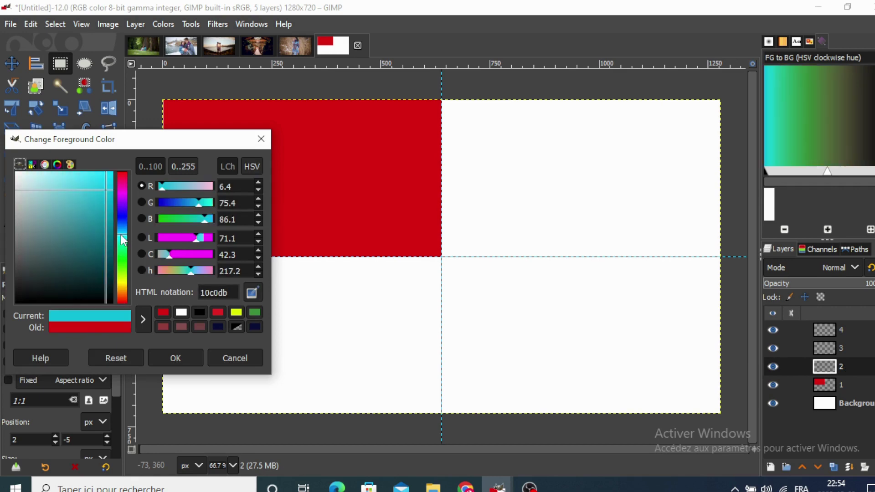
pyautogui.click(173, 357)
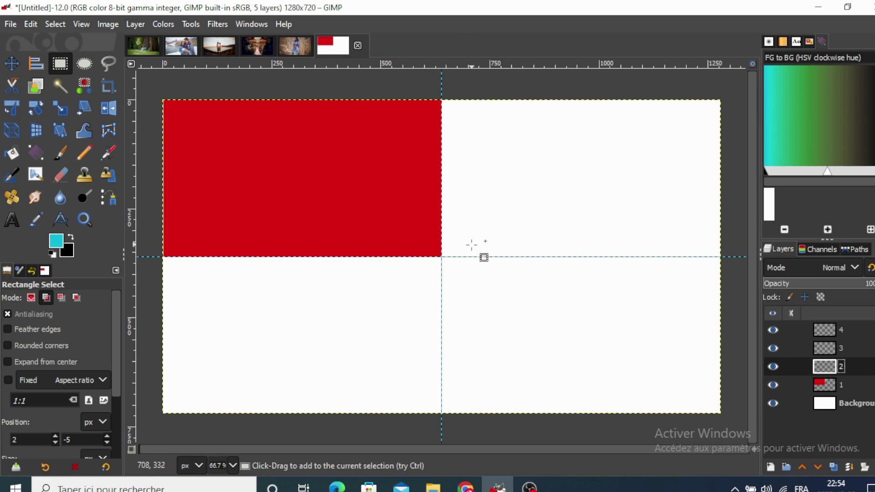
pyautogui.moveTo(445, 256); pyautogui.dragTo(725, 99)
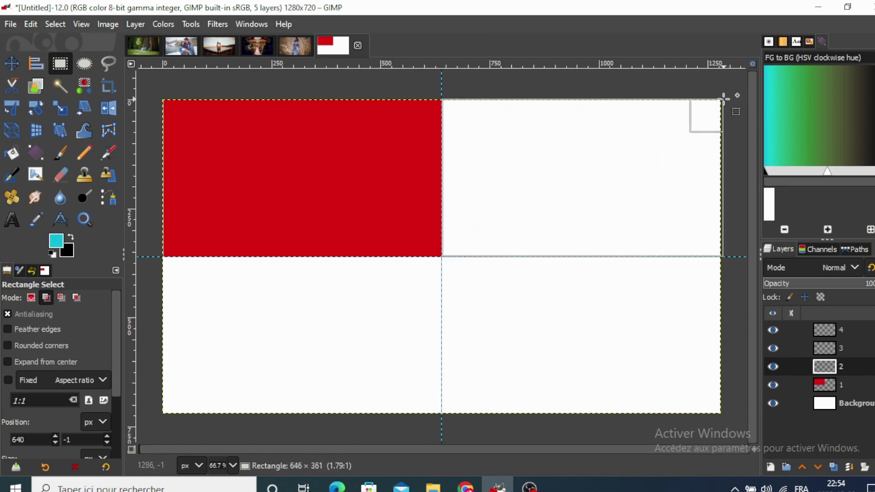
pyautogui.moveTo(725, 99); pyautogui.dragTo(719, 101)
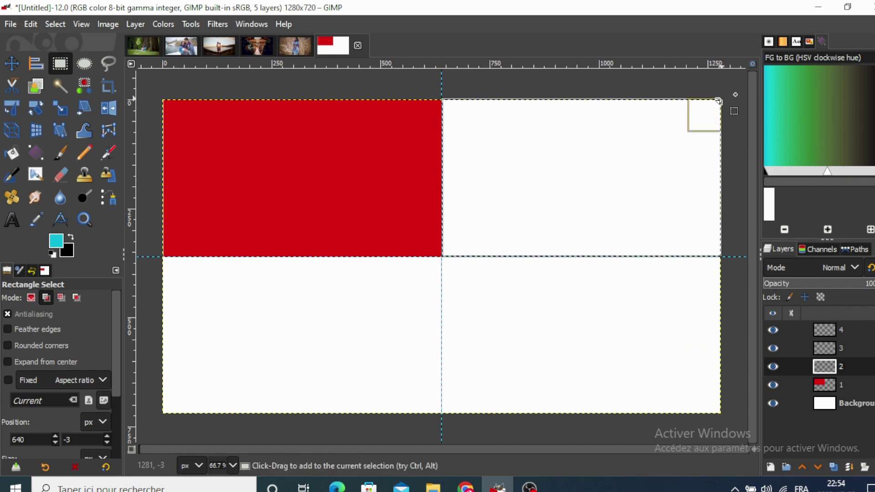
# Fill the top-right selection with cyan, deselect, and make layer 3 active
pyautogui.moveTo(56, 240); pyautogui.dragTo(572, 149)
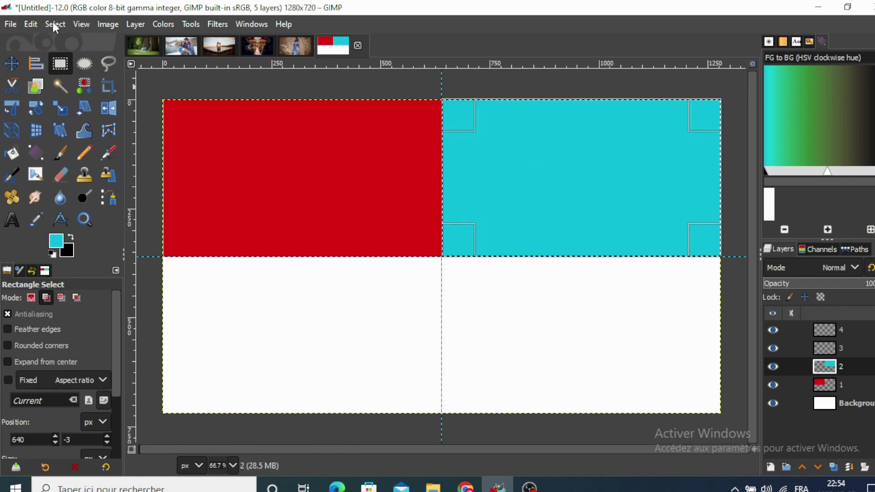
pyautogui.click(55, 25)
pyautogui.click(71, 58)
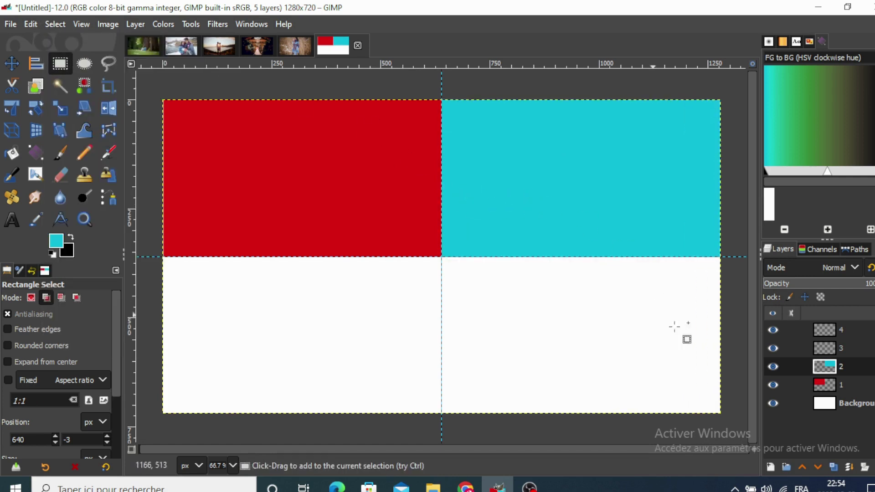
pyautogui.press('pageup')
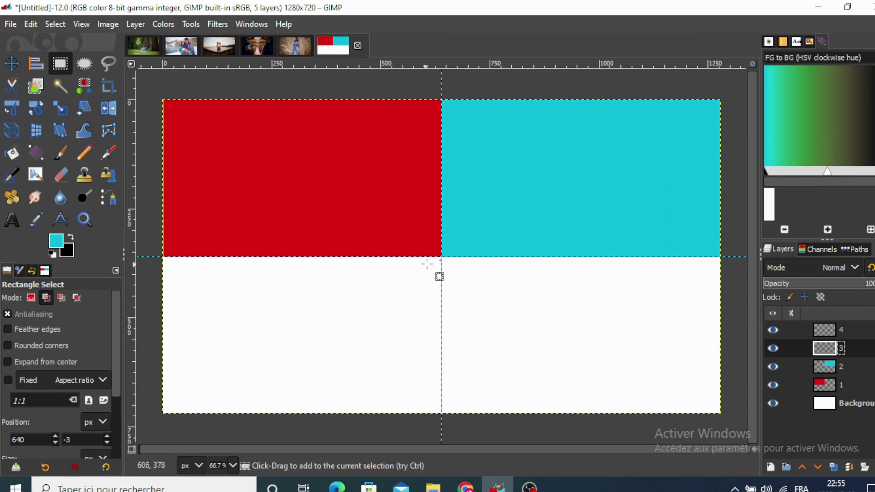
# Rectangle-select the bottom-left quadrant, aligned to the centre line and canvas edge
pyautogui.moveTo(432, 260); pyautogui.dragTo(151, 407)
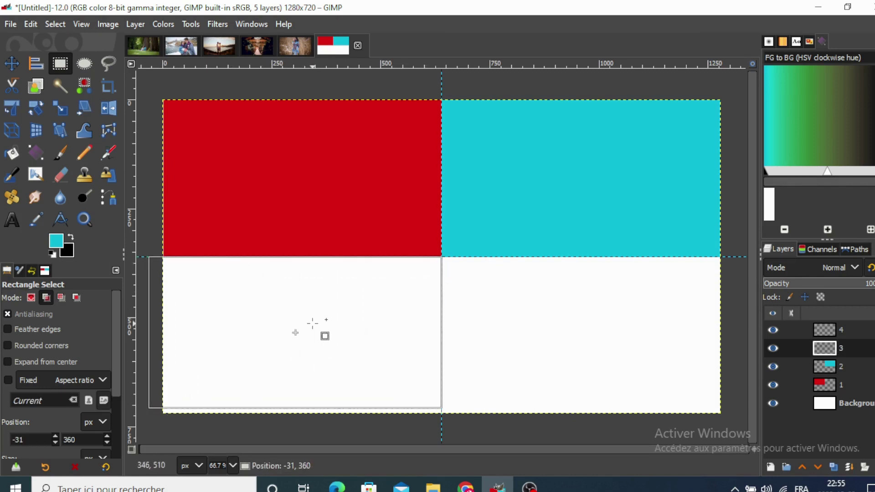
pyautogui.moveTo(313, 323); pyautogui.dragTo(313, 332)
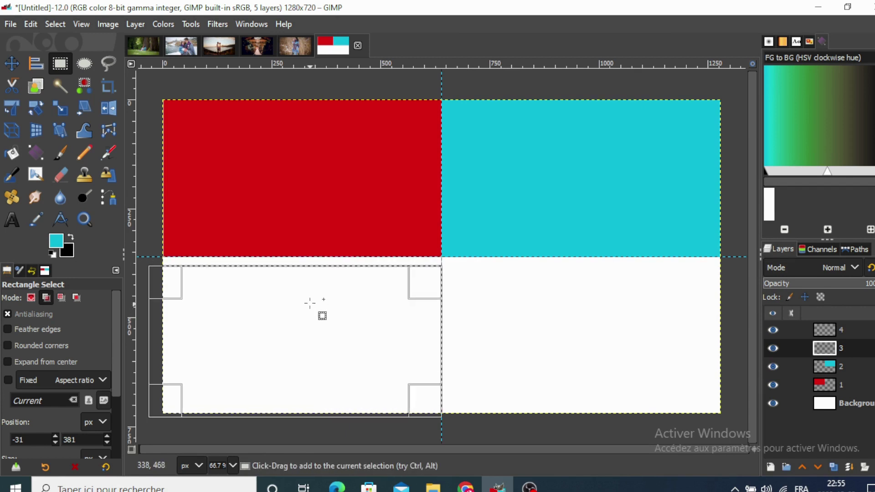
pyautogui.moveTo(312, 293); pyautogui.dragTo(313, 284)
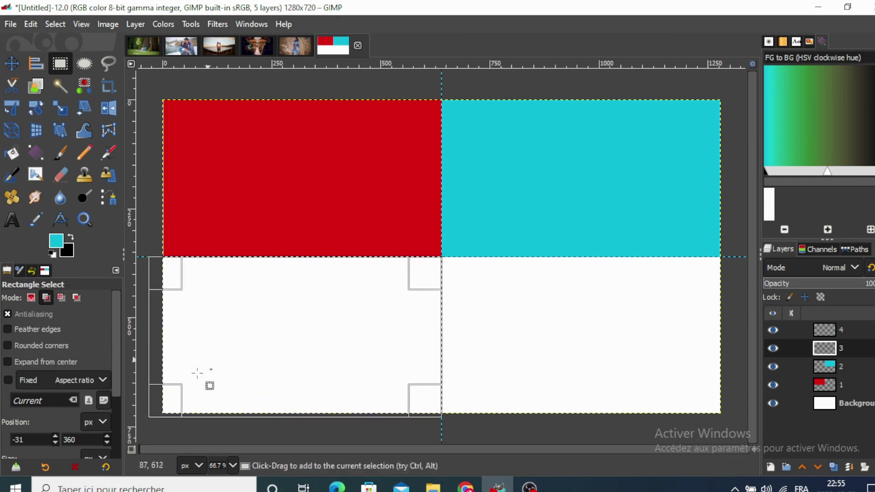
pyautogui.moveTo(160, 402); pyautogui.dragTo(173, 401)
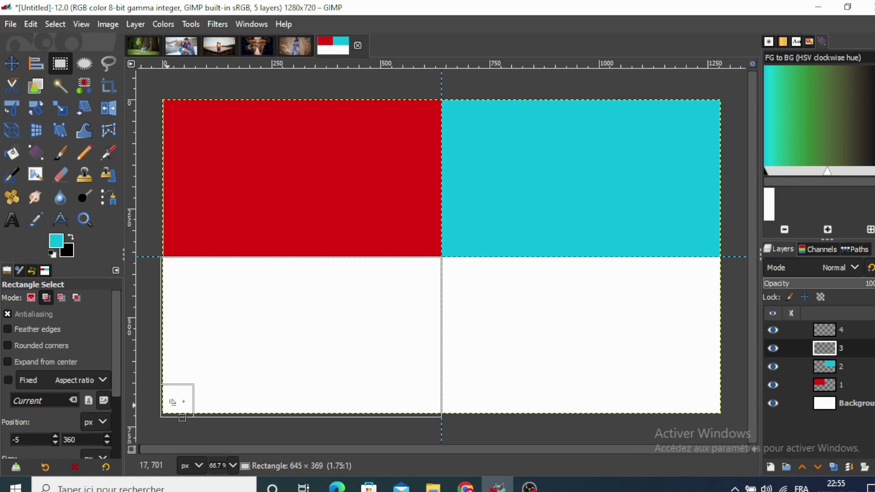
# Fill it with green (41db10), deselect, and make layer 4 active
pyautogui.click(58, 243)
pyautogui.click(125, 264)
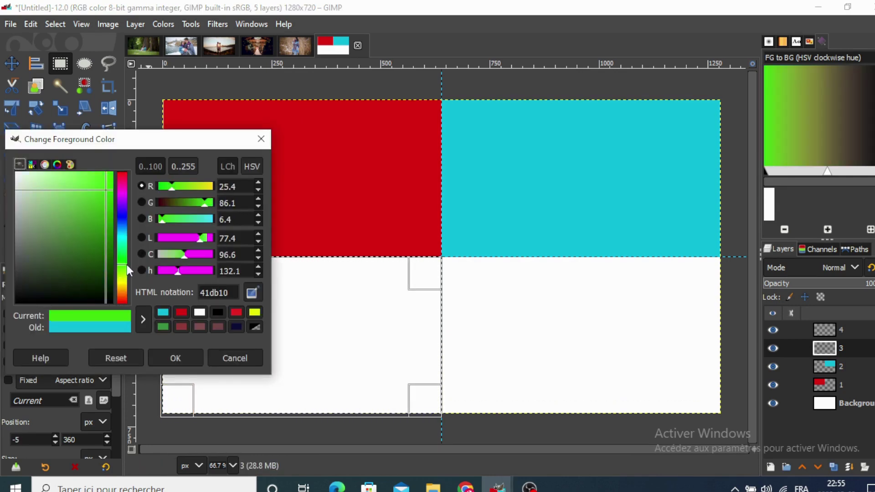
pyautogui.click(160, 355)
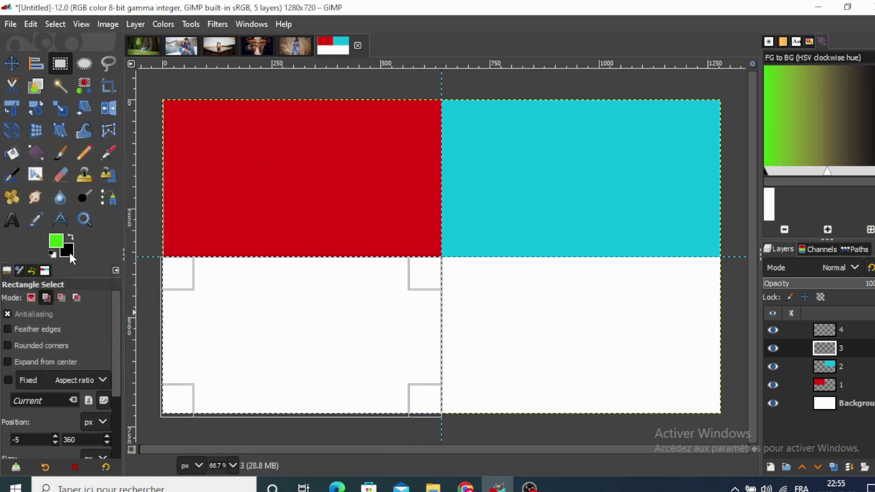
pyautogui.hotkey('ctrl', ',')
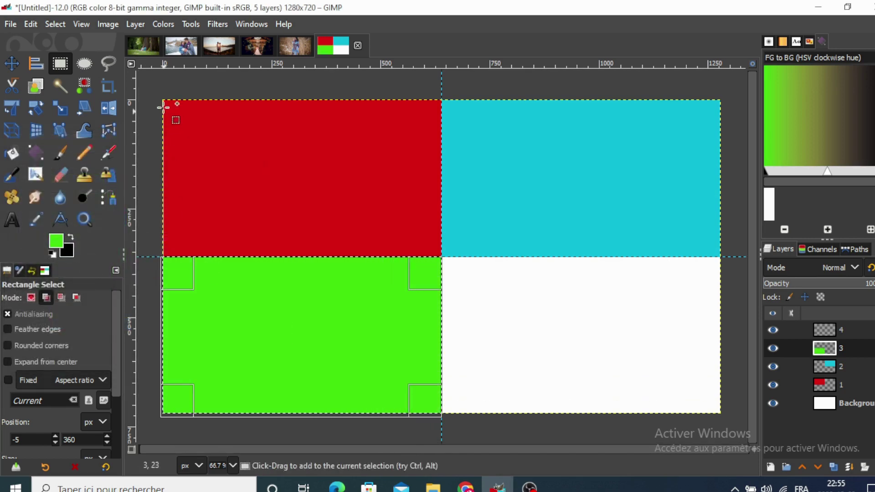
pyautogui.click(50, 23)
pyautogui.click(68, 55)
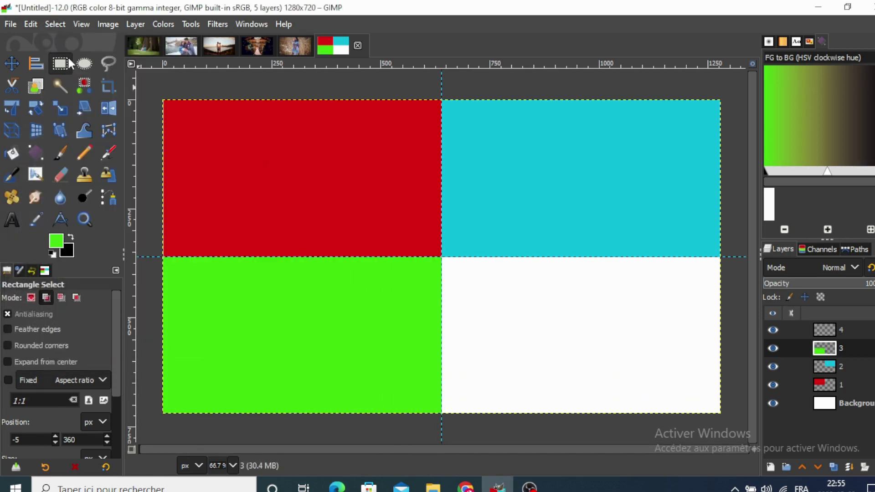
pyautogui.click(825, 330)
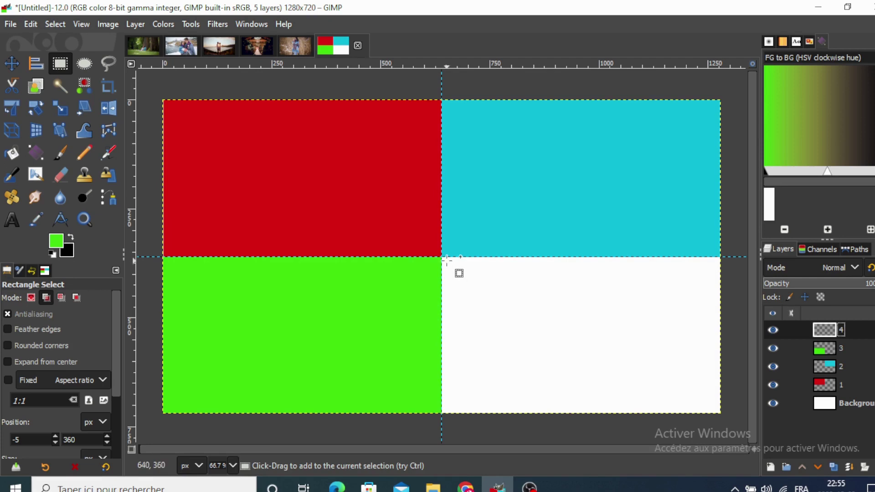
# Select the bottom-right quadrant and set the foreground colour to yellow (dbcc10)
pyautogui.moveTo(444, 257); pyautogui.dragTo(734, 415)
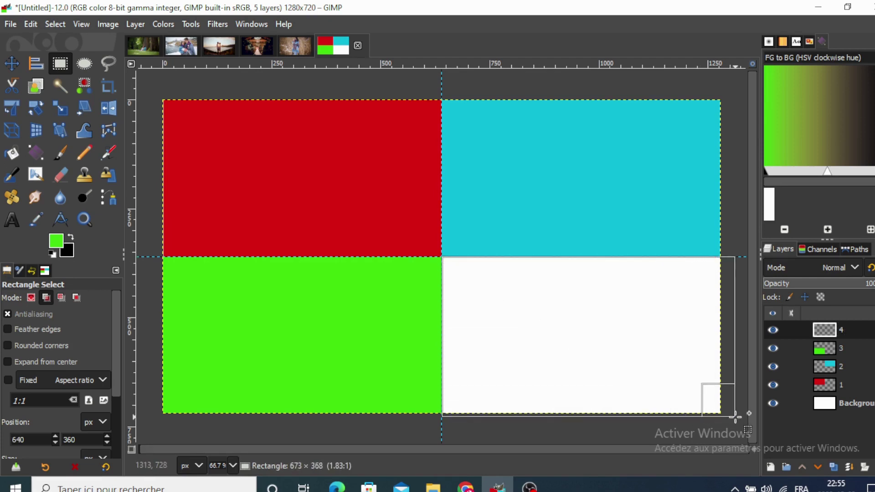
pyautogui.moveTo(726, 410)
pyautogui.mouseDown()
pyautogui.moveTo(715, 412)
pyautogui.moveTo(726, 406)
pyautogui.mouseUp()
pyautogui.click(56, 240)
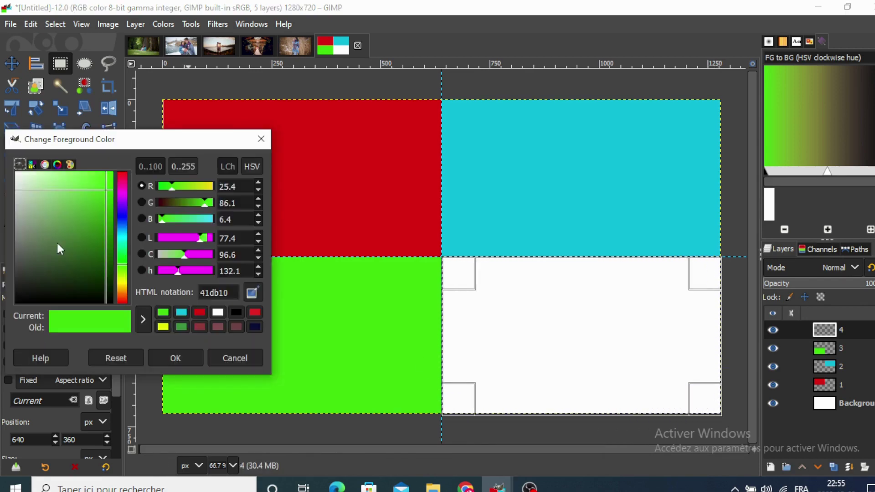
pyautogui.click(122, 283)
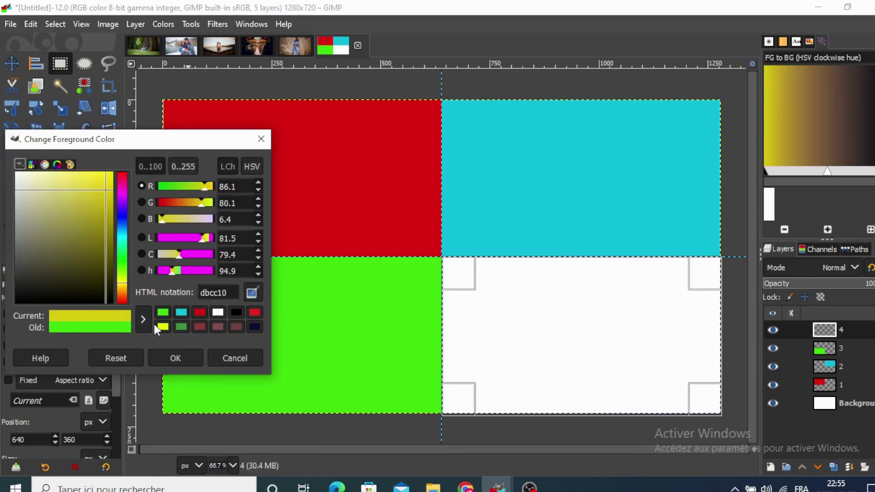
pyautogui.click(188, 358)
# Fill the bottom-right selection with yellow, then select the whole image
pyautogui.moveTo(56, 240); pyautogui.dragTo(536, 304)
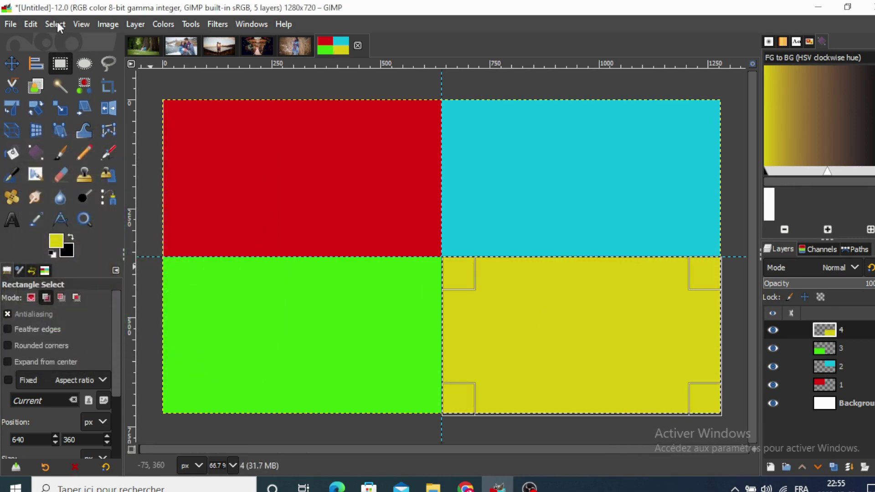
pyautogui.click(56, 22)
pyautogui.click(65, 48)
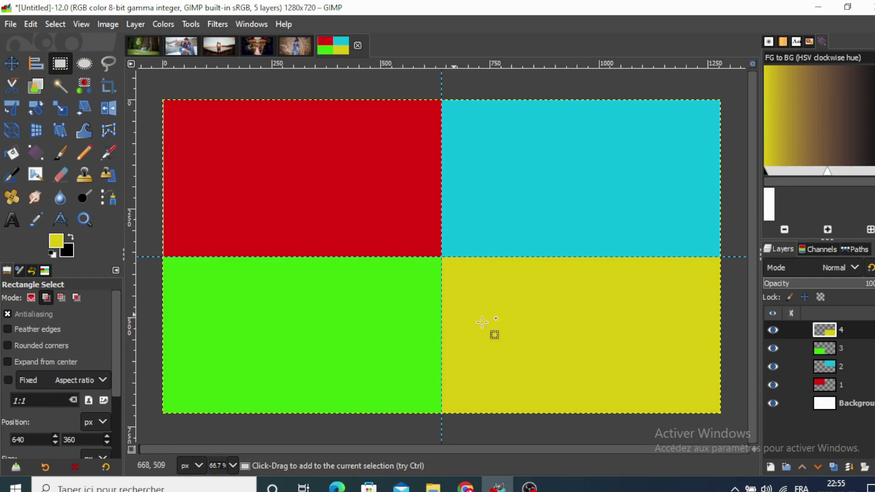
# Add a new layer named 5 and make white the foreground colour
pyautogui.click(770, 468)
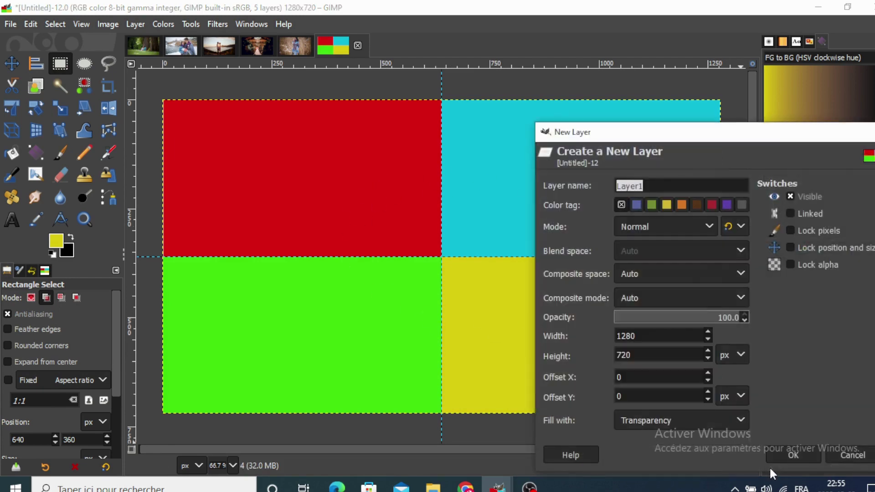
pyautogui.write('5')
pyautogui.click(791, 455)
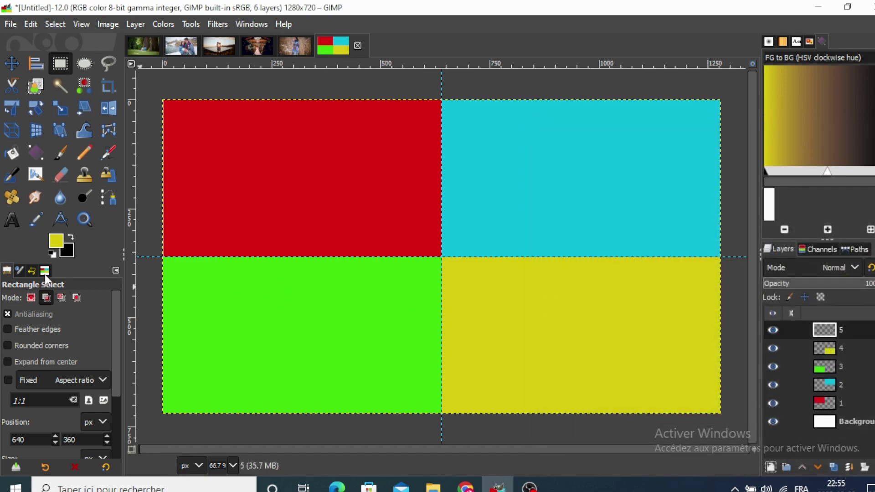
pyautogui.click(50, 254)
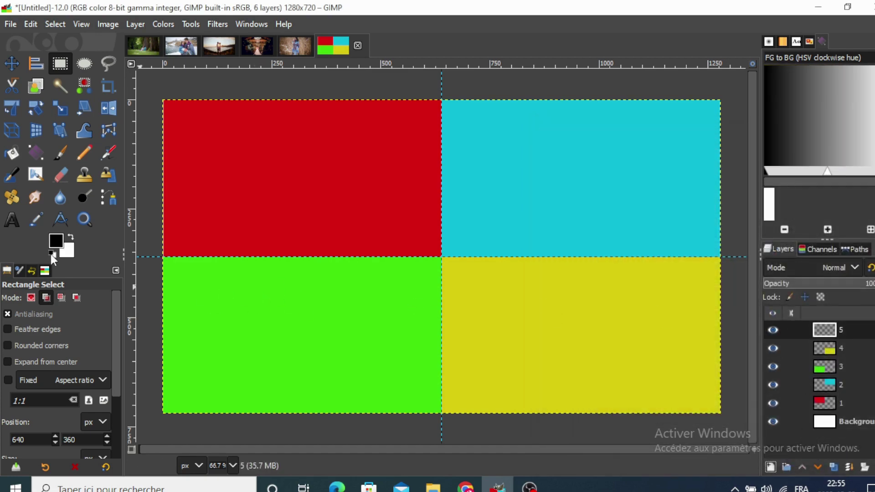
pyautogui.click(69, 236)
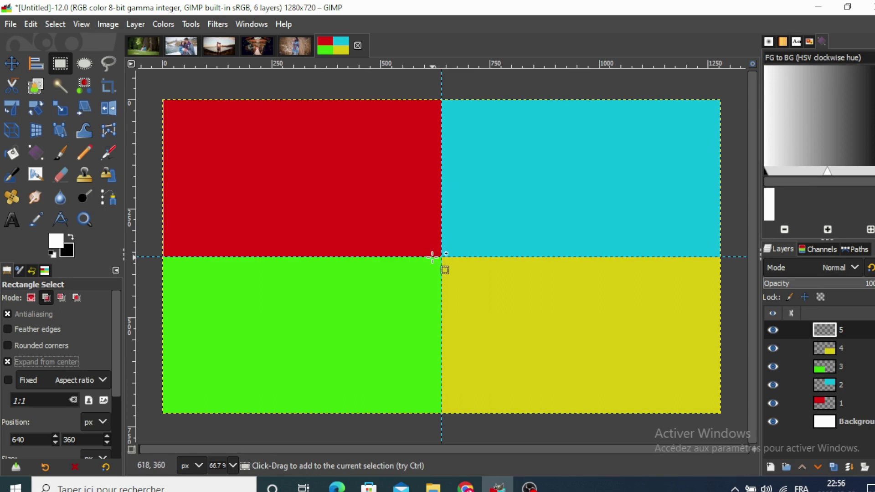
# Fill a thin vertical strip along the centre line with white, then deselect
pyautogui.moveTo(441, 258); pyautogui.dragTo(437, 429)
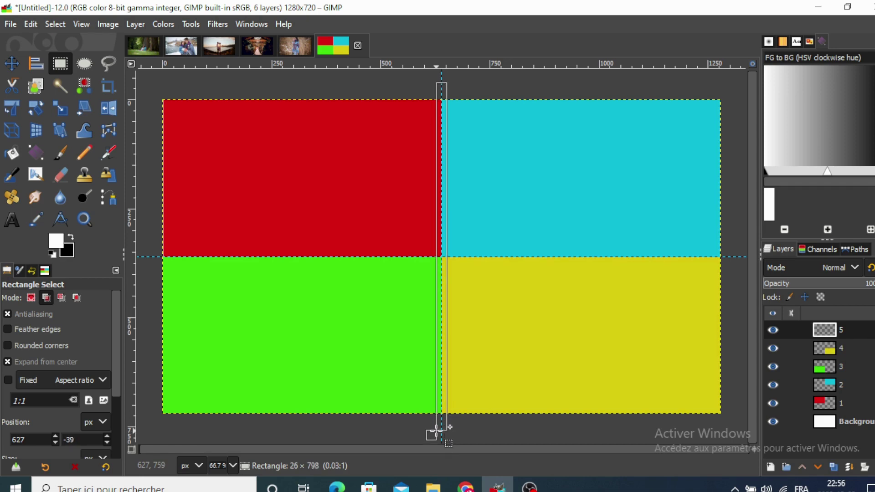
pyautogui.moveTo(436, 429); pyautogui.dragTo(436, 433)
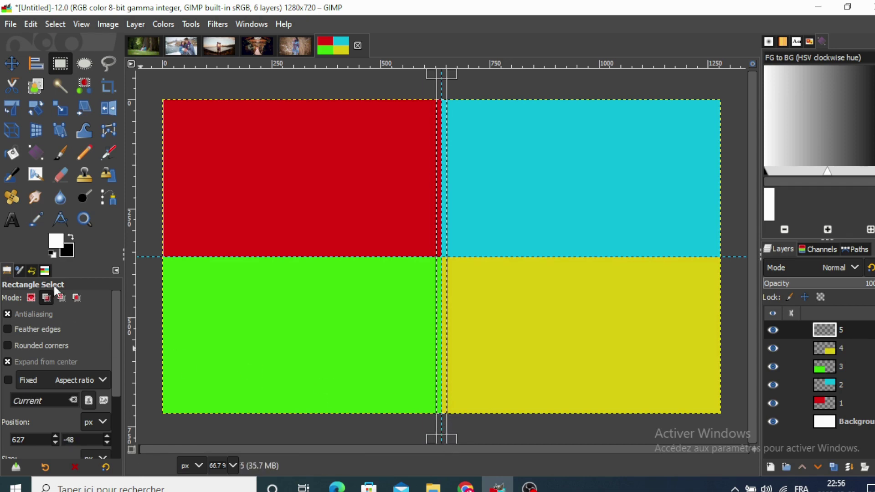
pyautogui.moveTo(59, 243); pyautogui.dragTo(433, 270)
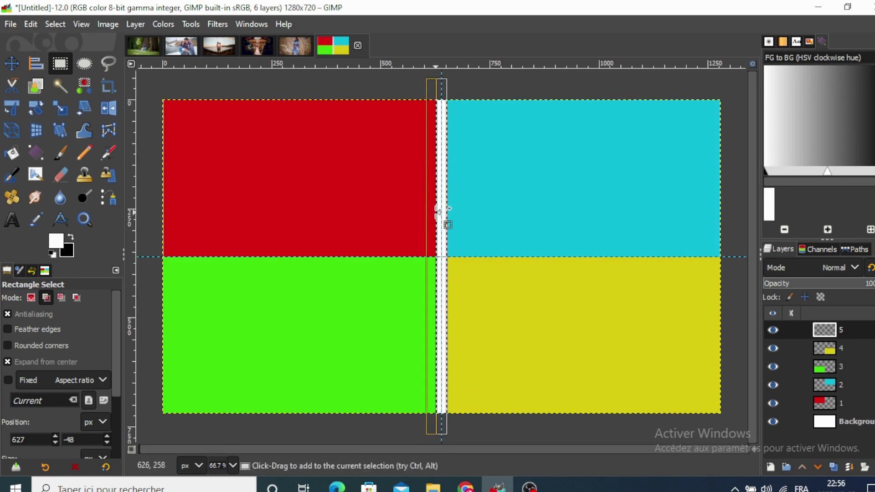
pyautogui.click(48, 23)
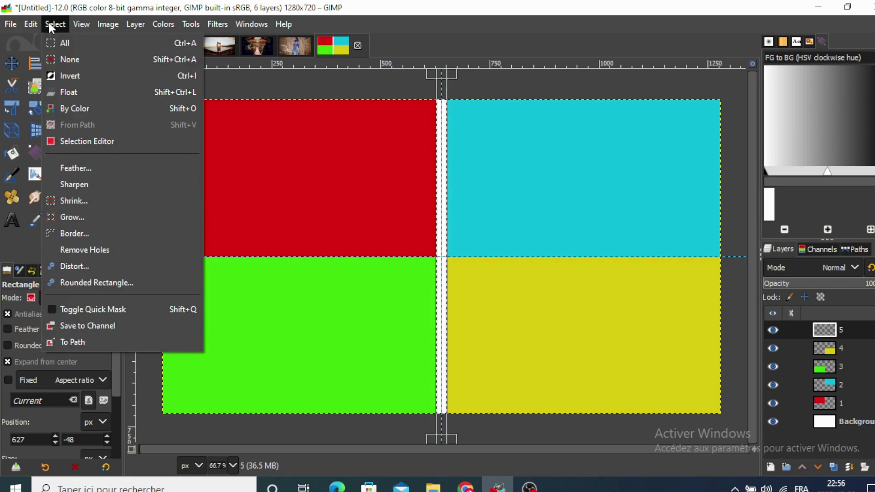
pyautogui.click(60, 55)
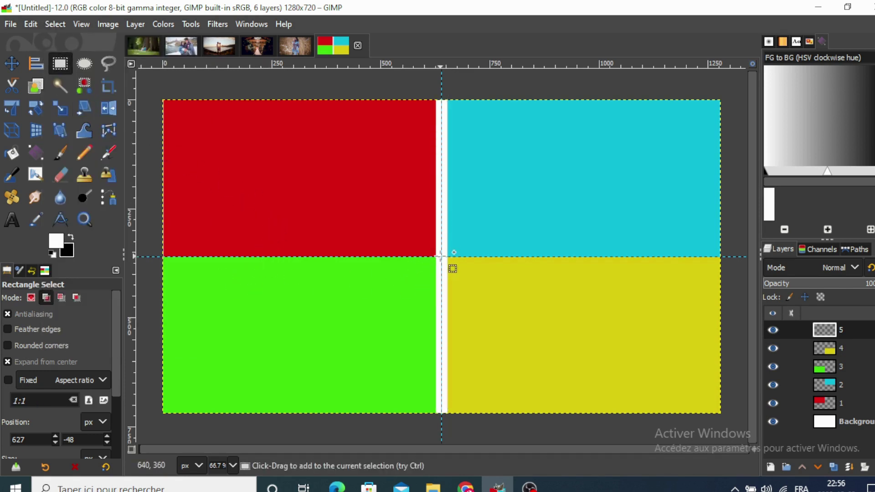
# Fill a thin horizontal strip across the canvas centre with white, then deselect
pyautogui.moveTo(441, 256); pyautogui.dragTo(229, 260)
pyautogui.moveTo(235, 264)
pyautogui.mouseDown()
pyautogui.moveTo(221, 272)
pyautogui.moveTo(186, 260)
pyautogui.moveTo(182, 273)
pyautogui.mouseUp()
pyautogui.moveTo(442, 257); pyautogui.dragTo(161, 260)
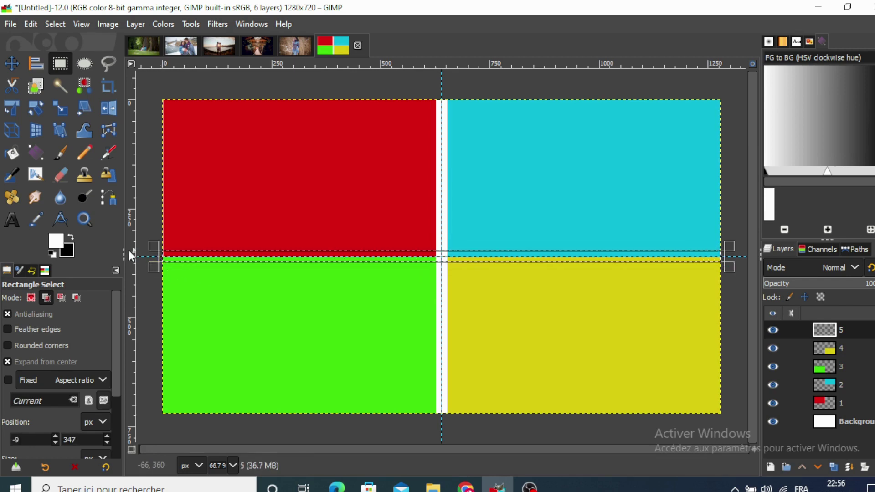
pyautogui.hotkey('ctrl', ',')
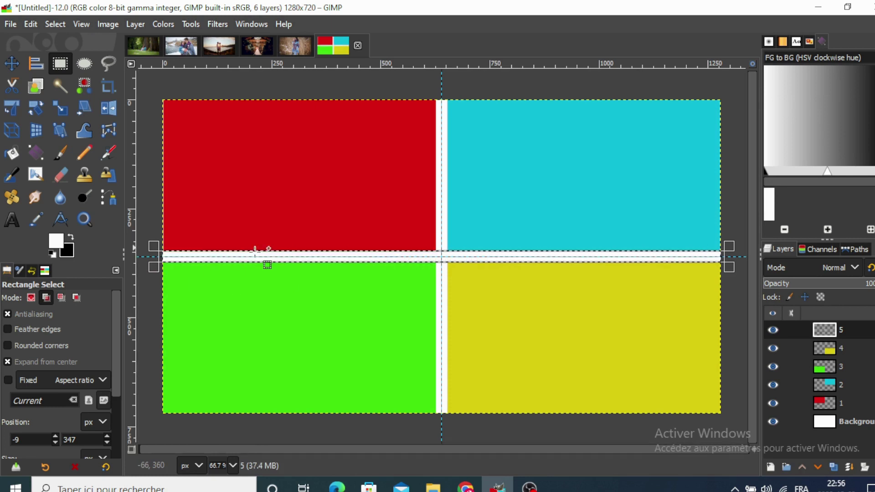
pyautogui.click(55, 24)
pyautogui.click(64, 59)
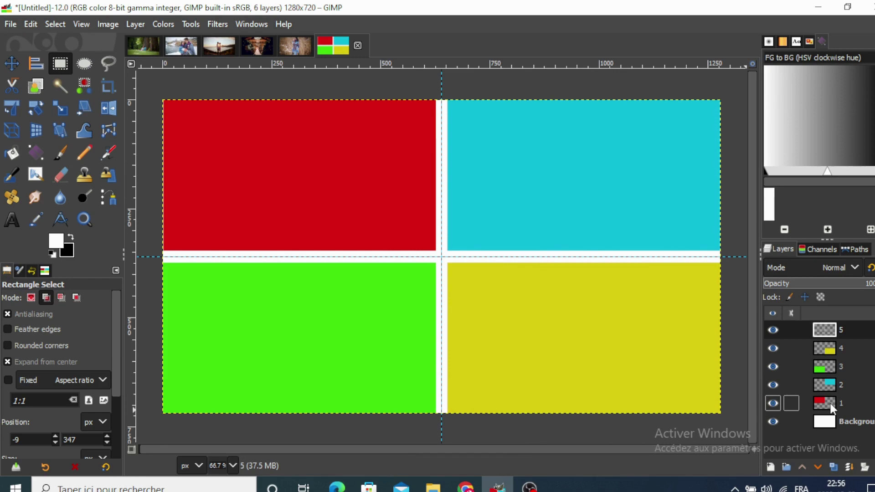
# Drop the forest couple photo (5.png) into the collage above layer 1 and clear the selection
pyautogui.click(830, 405)
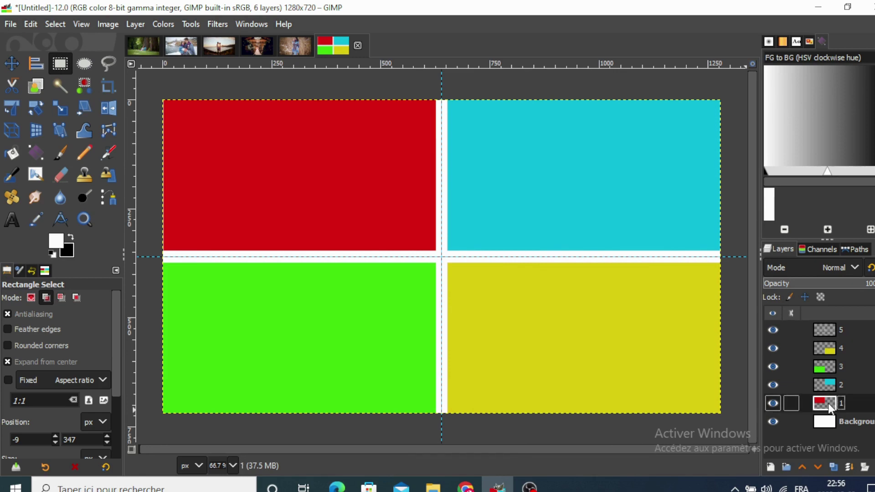
pyautogui.click(143, 47)
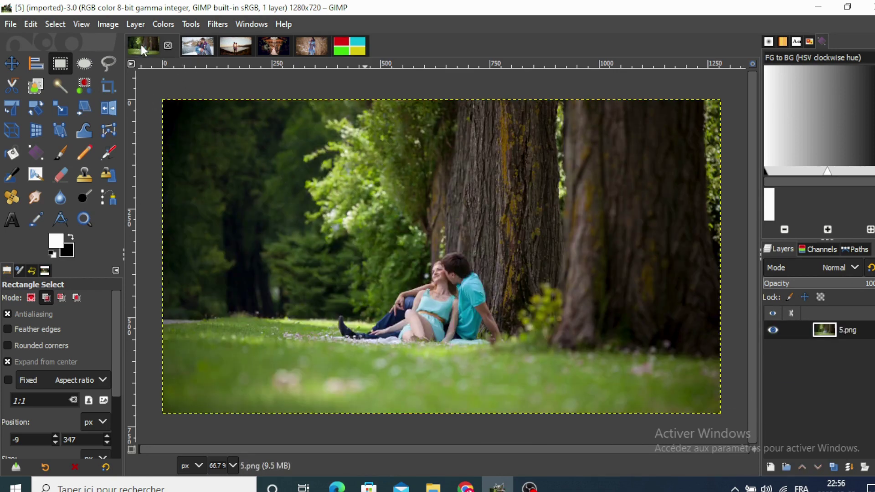
pyautogui.moveTo(140, 44)
pyautogui.mouseDown()
pyautogui.moveTo(349, 41)
pyautogui.moveTo(297, 180)
pyautogui.mouseUp()
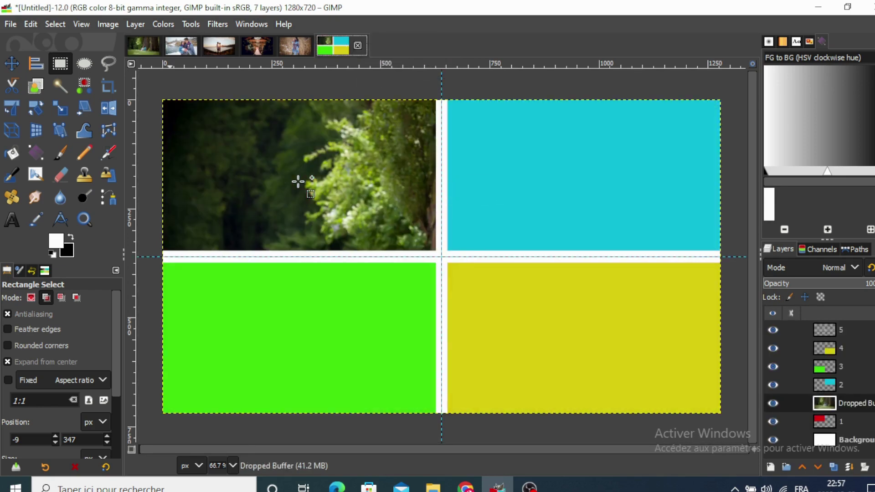
pyautogui.moveTo(339, 189); pyautogui.dragTo(326, 149)
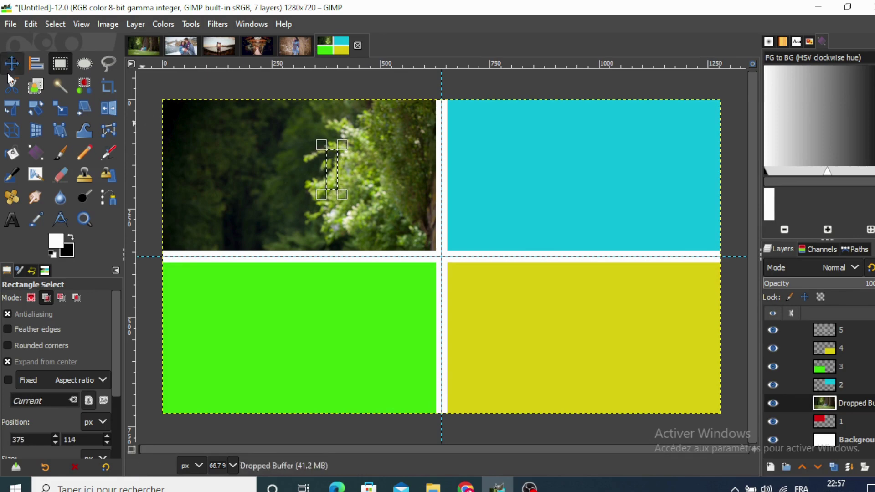
pyautogui.click(9, 64)
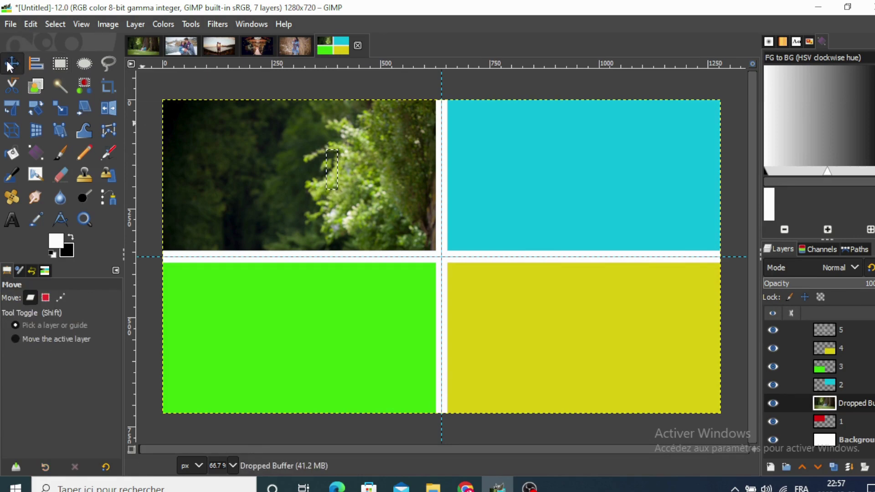
pyautogui.click(55, 24)
pyautogui.click(60, 58)
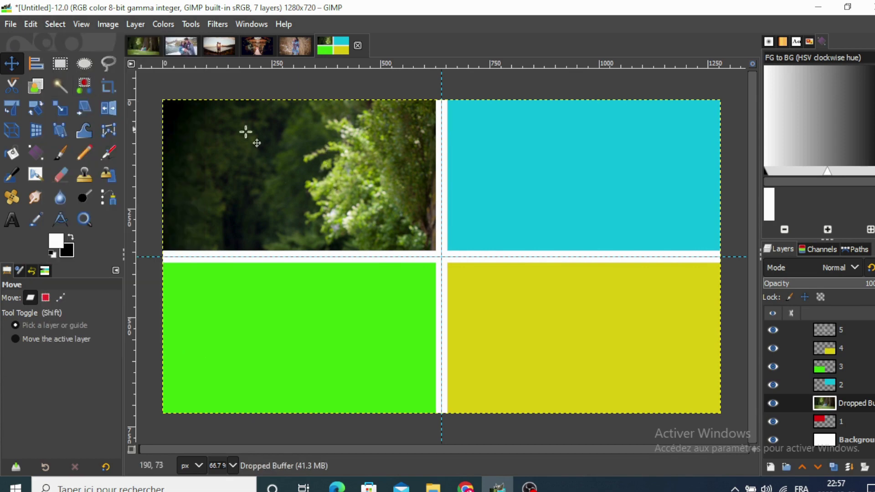
# Scale the forest photo layer to 636×358 to cover the top-left quadrant
pyautogui.click(382, 199)
pyautogui.click(67, 113)
pyautogui.click(337, 177)
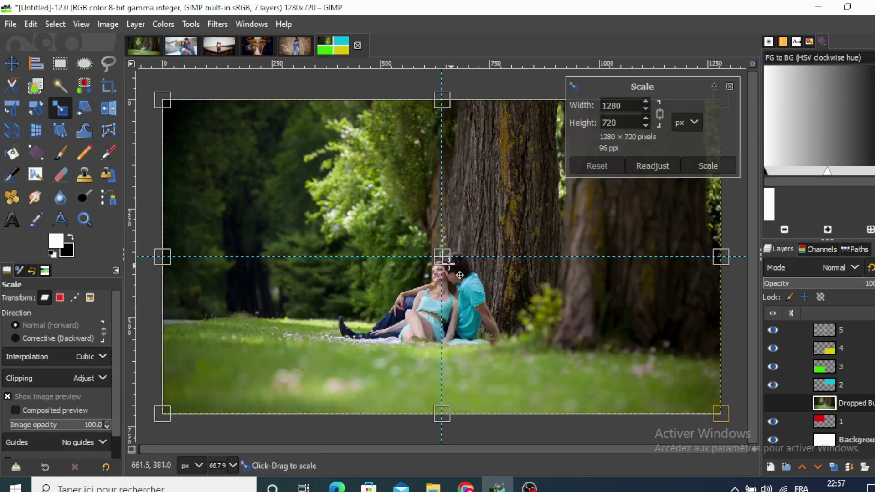
pyautogui.moveTo(724, 416); pyautogui.dragTo(415, 304)
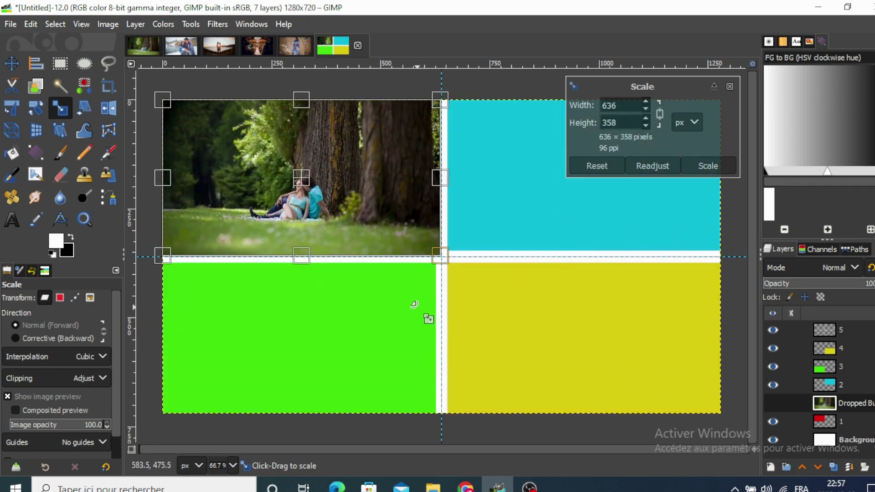
pyautogui.click(696, 162)
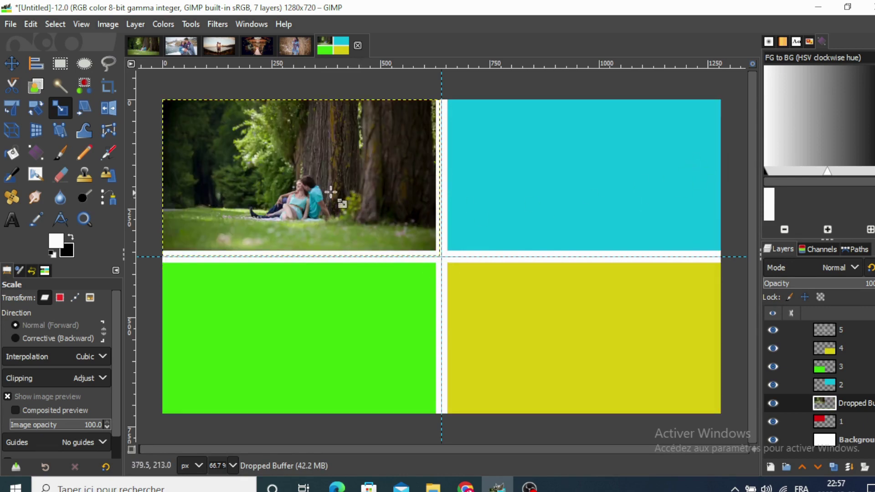
# Load layer 1's alpha as a selection and add it as a mask on the photo layer
pyautogui.click(824, 419)
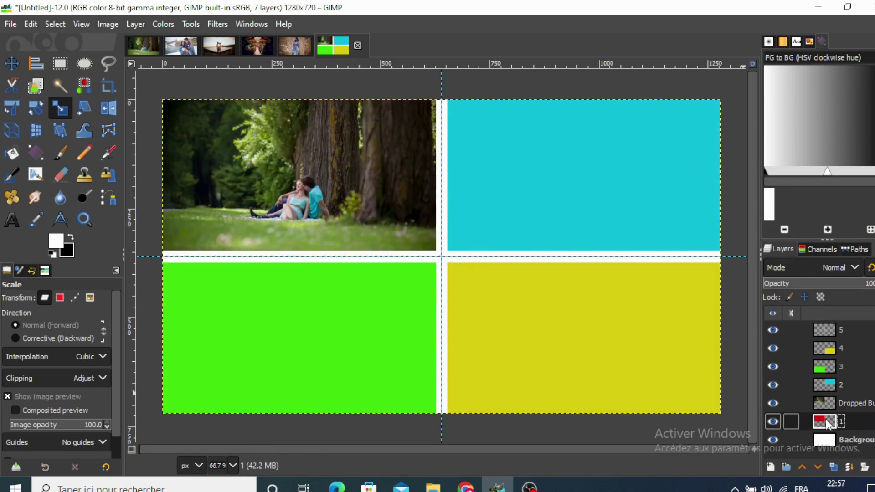
pyautogui.rightClick(825, 419)
pyautogui.click(773, 440)
pyautogui.click(822, 402)
pyautogui.rightClick(821, 402)
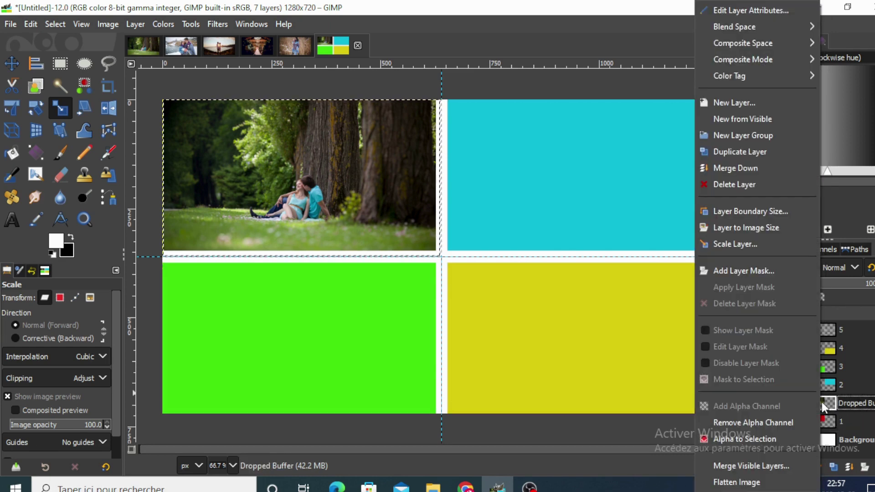
pyautogui.click(750, 267)
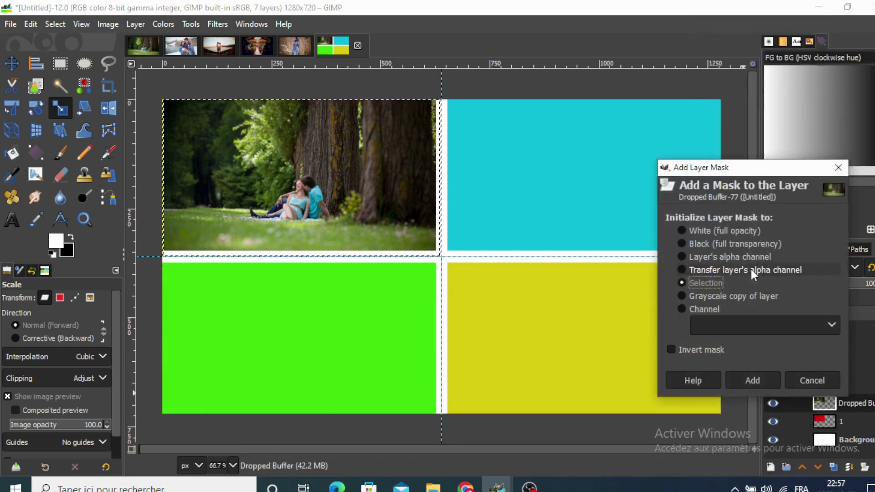
pyautogui.click(767, 386)
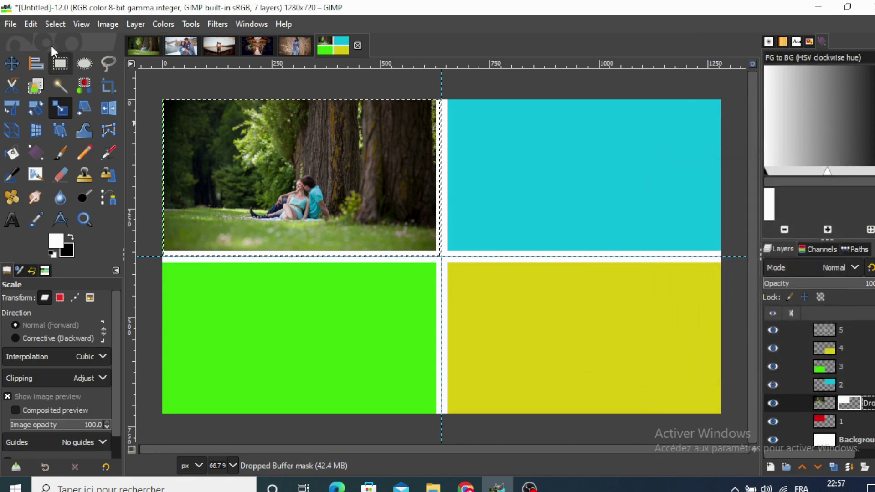
# Deselect, merge the masked photo down into layer 1, and make layer 2 active
pyautogui.click(55, 24)
pyautogui.click(62, 55)
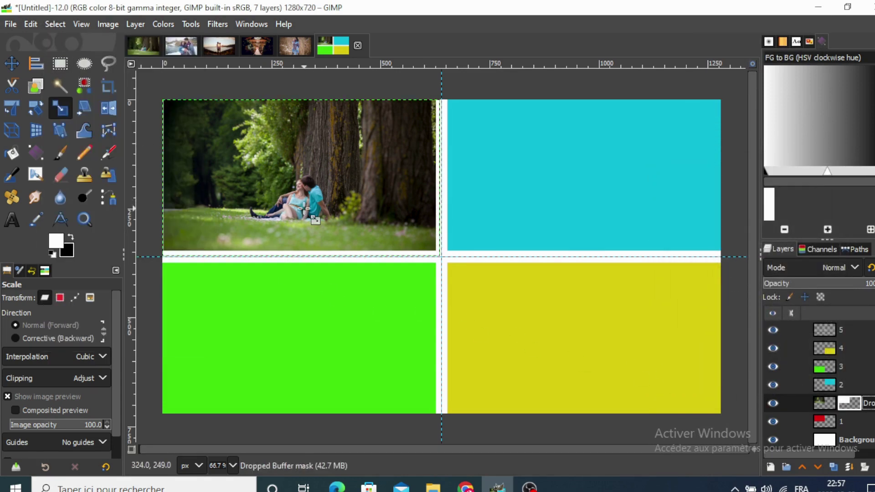
pyautogui.click(776, 402)
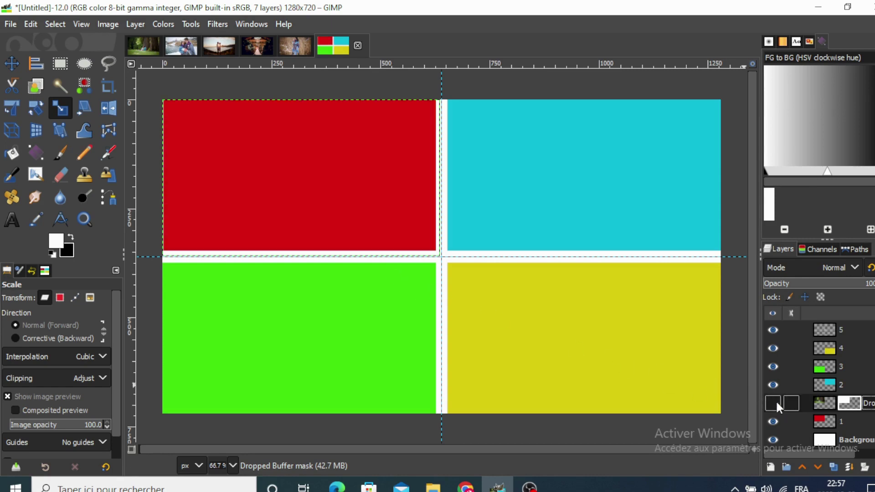
pyautogui.click(823, 403)
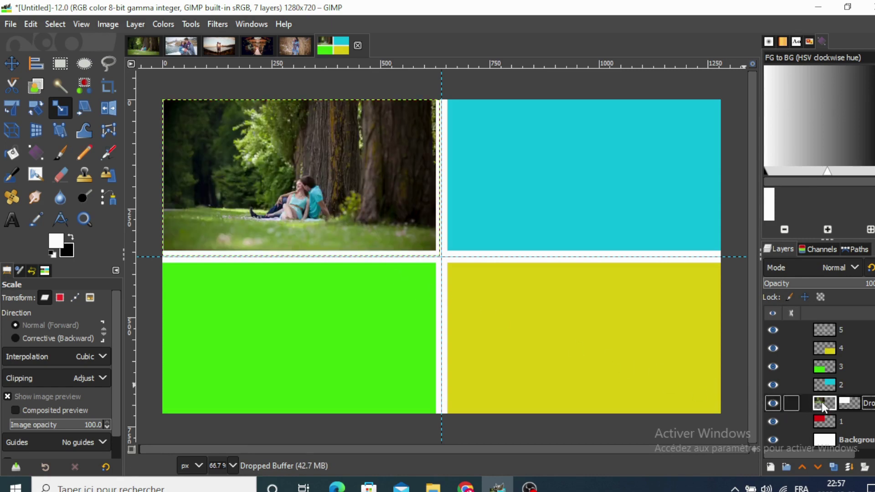
pyautogui.click(849, 469)
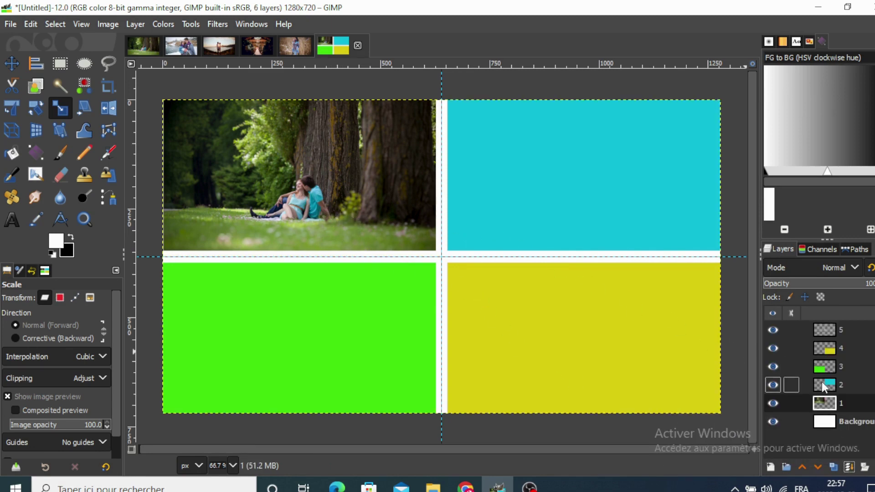
pyautogui.click(824, 388)
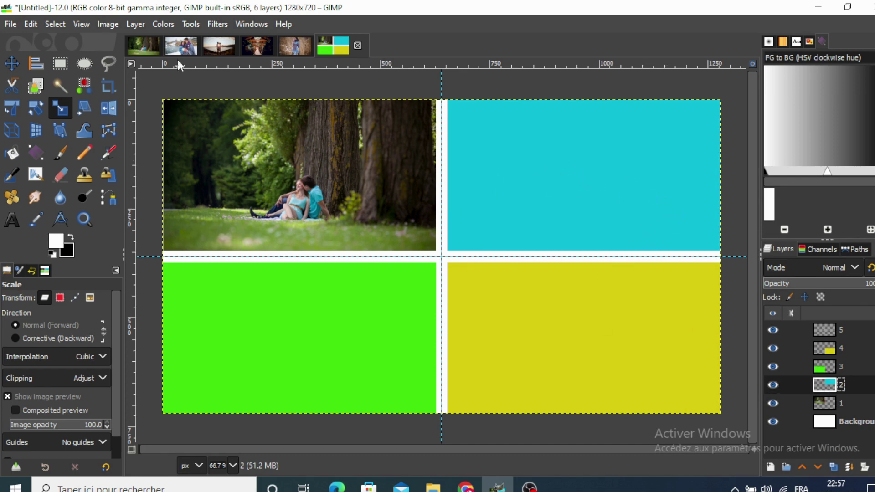
# Drop the snowy couple photo into the collage and scale it down over the top-right quadrant
pyautogui.click(180, 46)
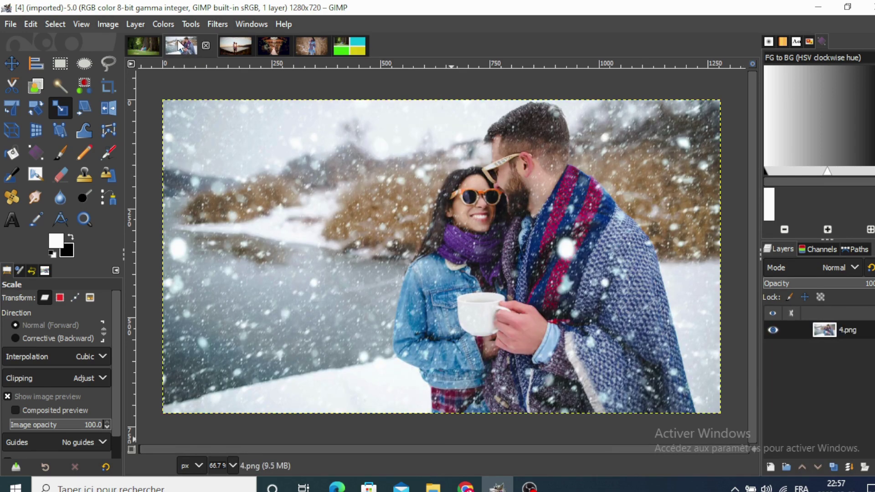
pyautogui.moveTo(181, 46)
pyautogui.mouseDown()
pyautogui.moveTo(427, 179)
pyautogui.moveTo(530, 179)
pyautogui.mouseUp()
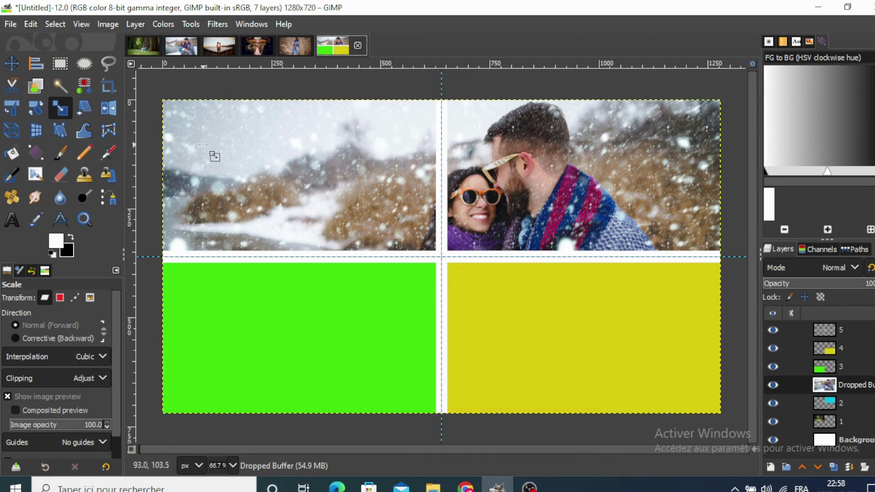
pyautogui.click(294, 164)
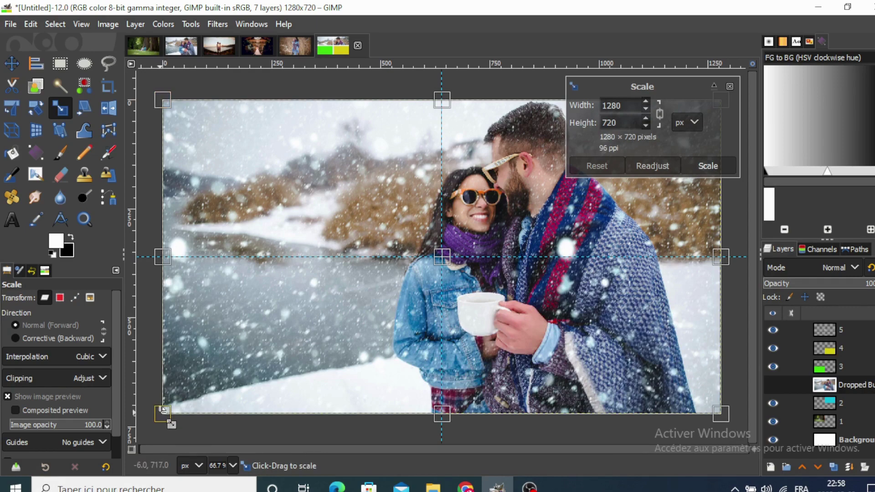
pyautogui.moveTo(163, 412)
pyautogui.mouseDown()
pyautogui.moveTo(352, 257)
pyautogui.moveTo(410, 270)
pyautogui.moveTo(436, 252)
pyautogui.mouseUp()
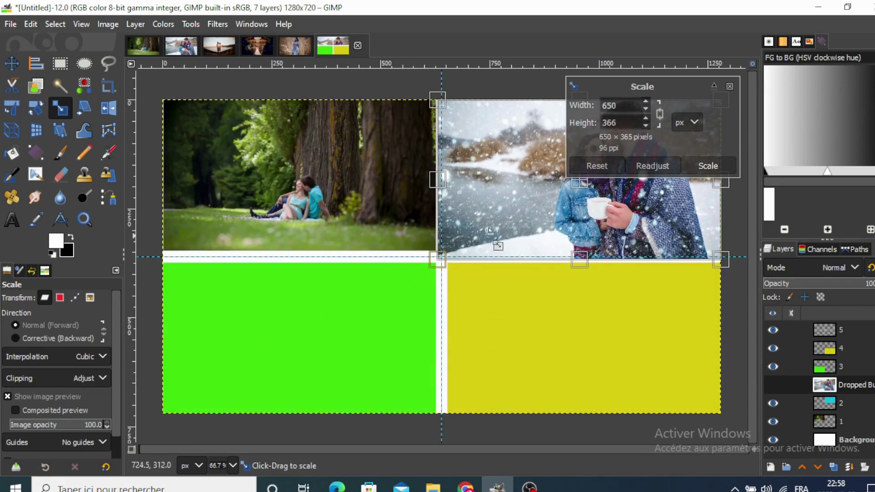
pyautogui.click(719, 166)
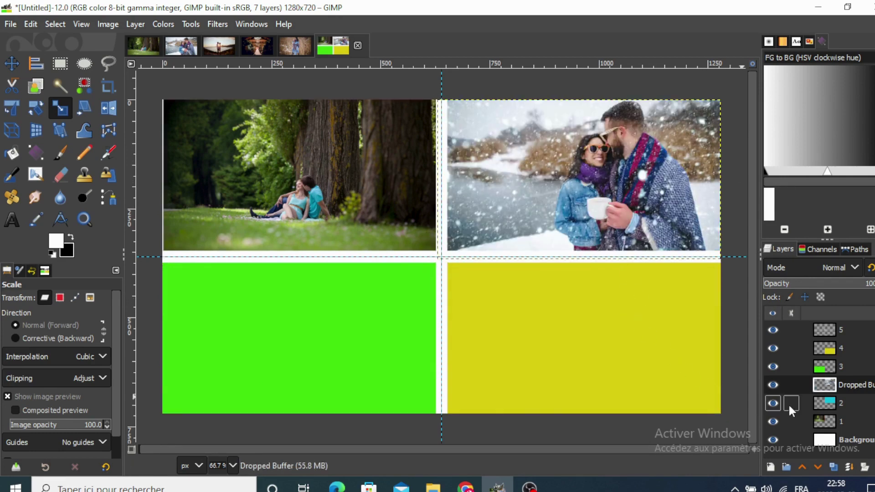
# Mask the snowy couple photo to layer 2's shape using Alpha to Selection
pyautogui.click(829, 403)
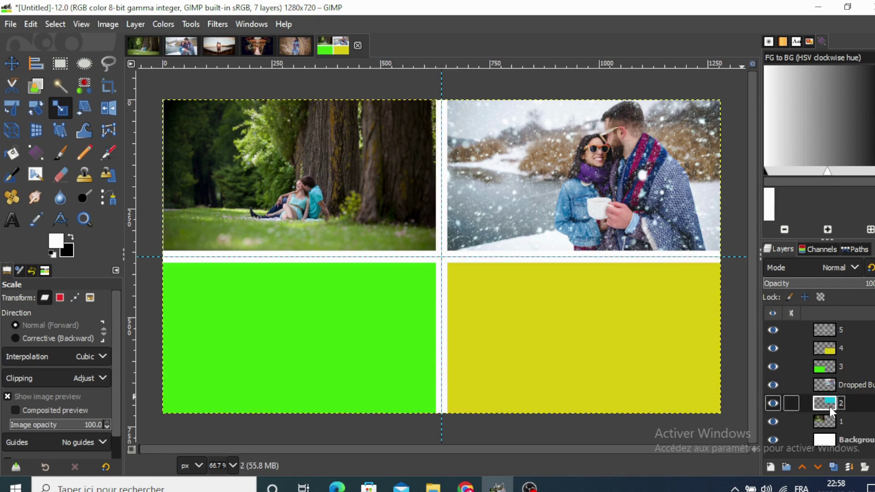
pyautogui.rightClick(829, 403)
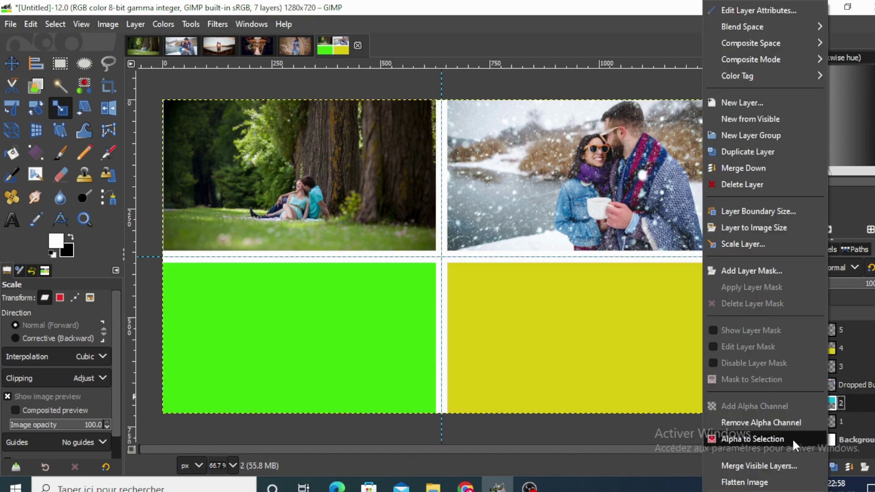
pyautogui.click(792, 438)
pyautogui.click(822, 386)
pyautogui.rightClick(821, 387)
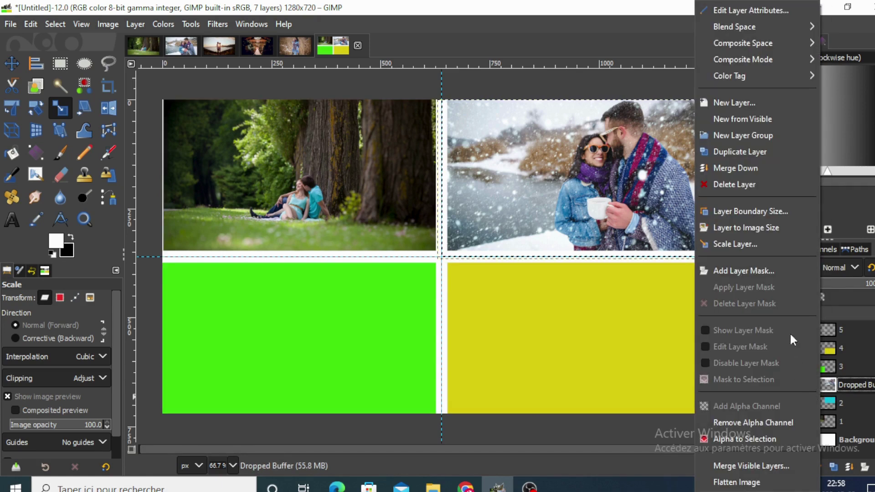
pyautogui.click(777, 270)
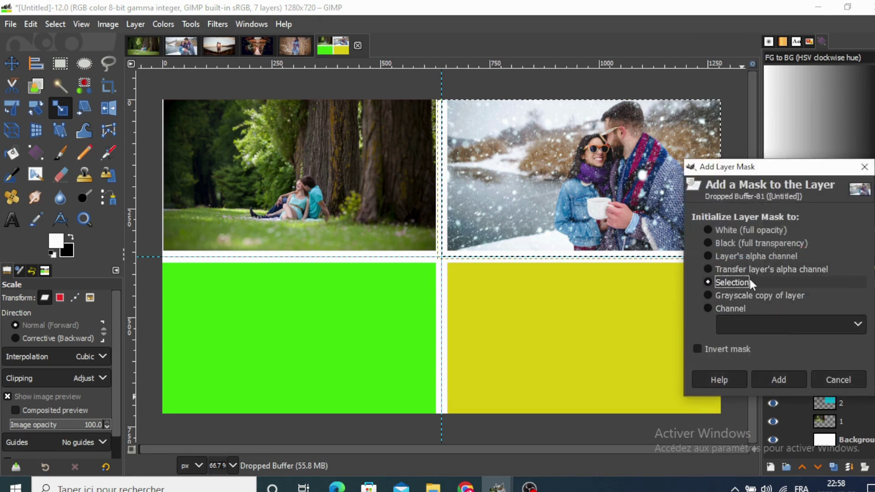
pyautogui.click(780, 380)
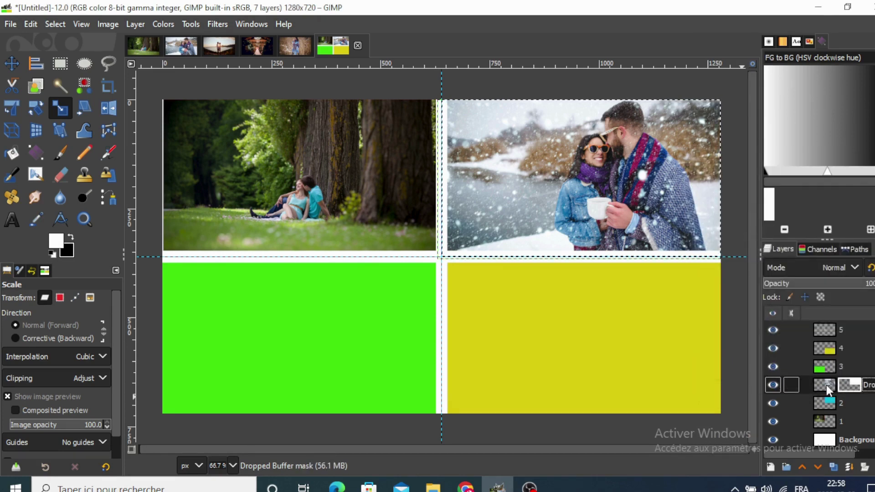
# Clear the selection and merge the masked snowy photo down into layer 2
pyautogui.click(53, 23)
pyautogui.click(64, 59)
pyautogui.click(848, 468)
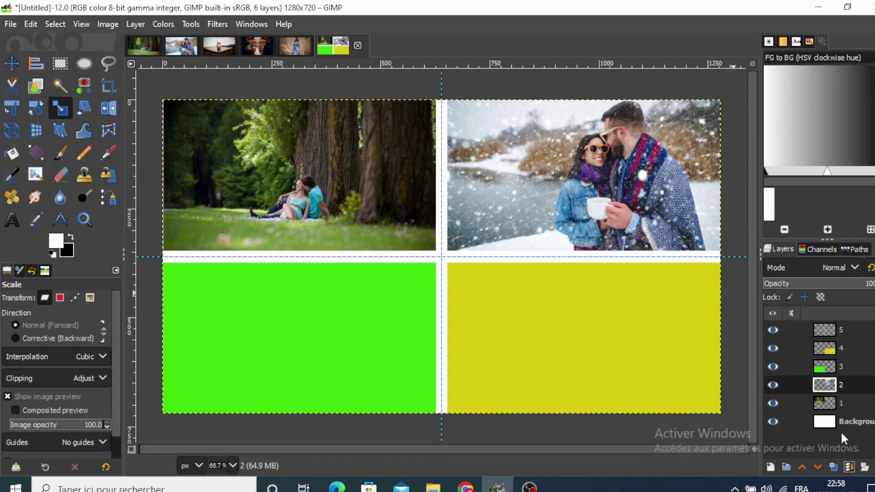
# Drop the sunset couple photo above layer 4 and scale it to 633×356 in the bottom-right
pyautogui.click(824, 366)
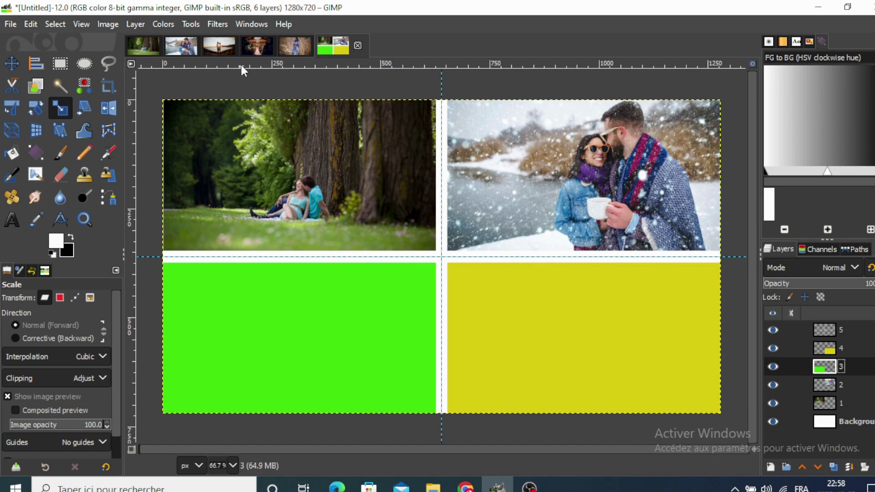
pyautogui.click(222, 45)
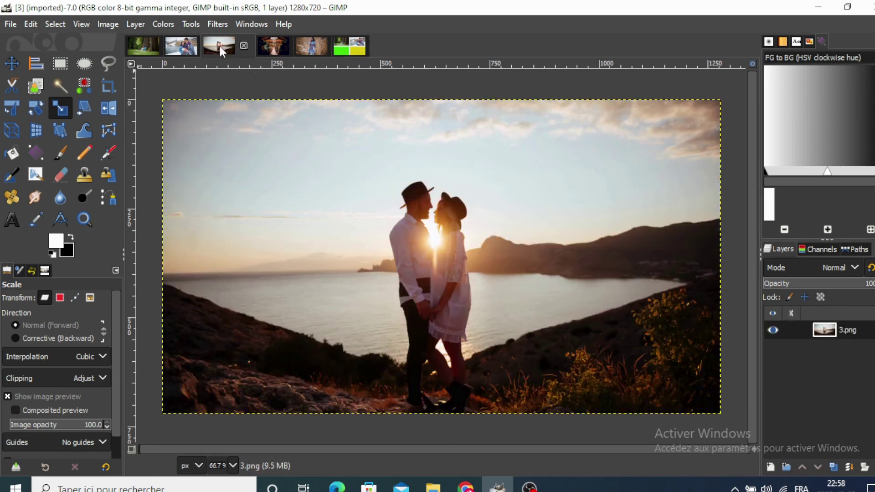
pyautogui.moveTo(220, 45)
pyautogui.mouseDown()
pyautogui.moveTo(341, 45)
pyautogui.moveTo(436, 242)
pyautogui.mouseUp()
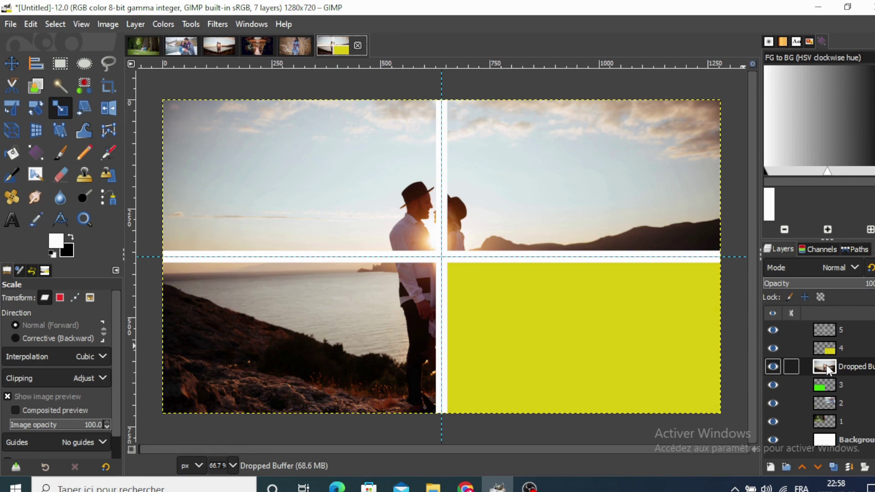
pyautogui.moveTo(826, 372); pyautogui.dragTo(827, 349)
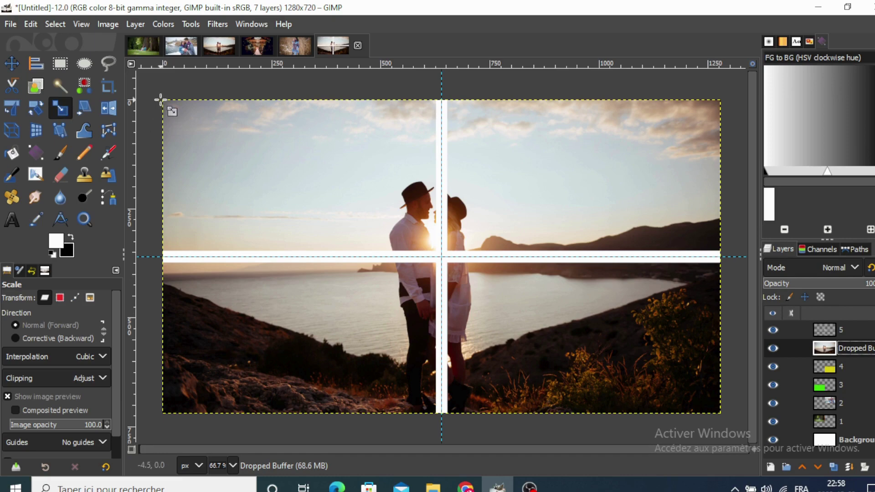
pyautogui.moveTo(162, 98); pyautogui.dragTo(422, 294)
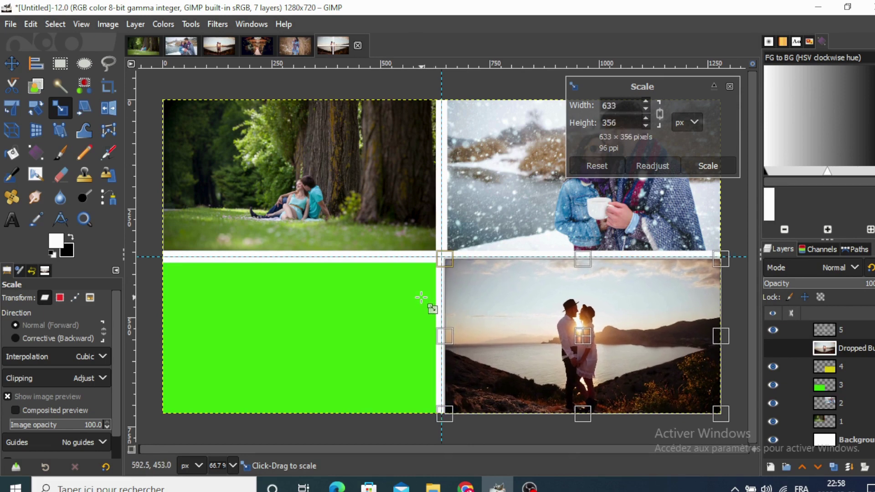
pyautogui.click(699, 168)
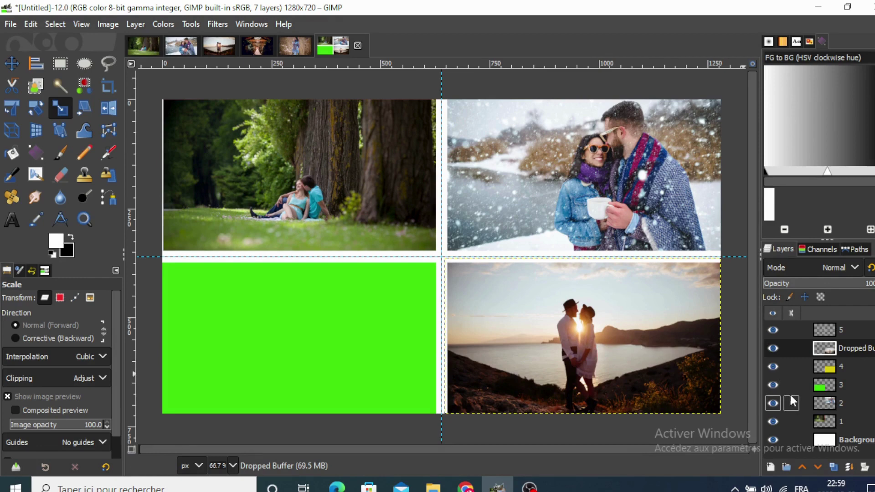
# Mask the sunset photo to layer 4's shape with a selection-based layer mask
pyautogui.rightClick(826, 368)
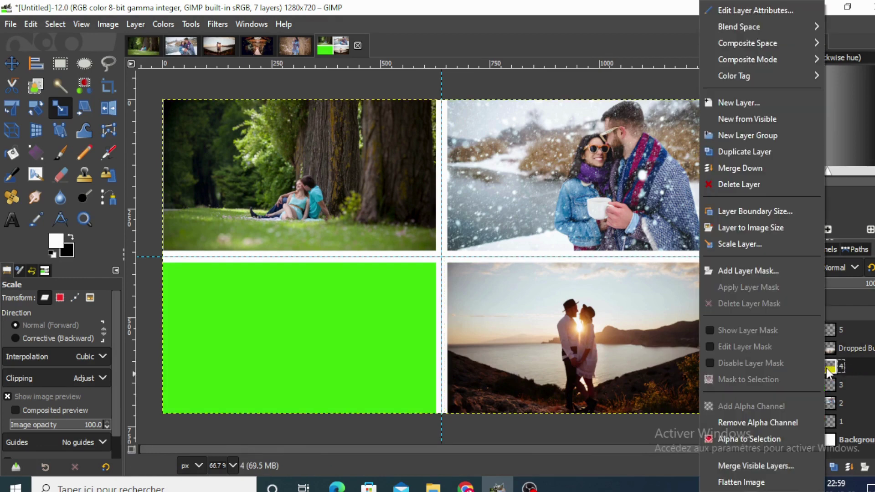
pyautogui.click(775, 434)
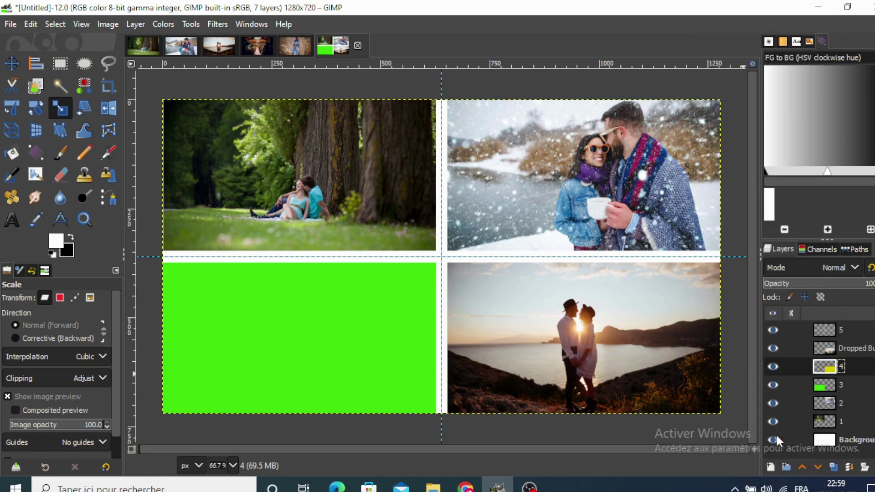
pyautogui.rightClick(824, 354)
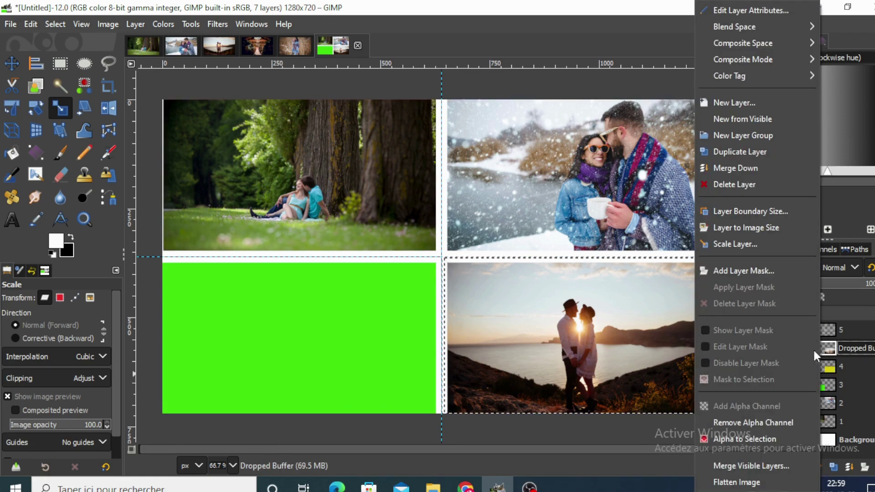
pyautogui.click(747, 271)
pyautogui.click(716, 285)
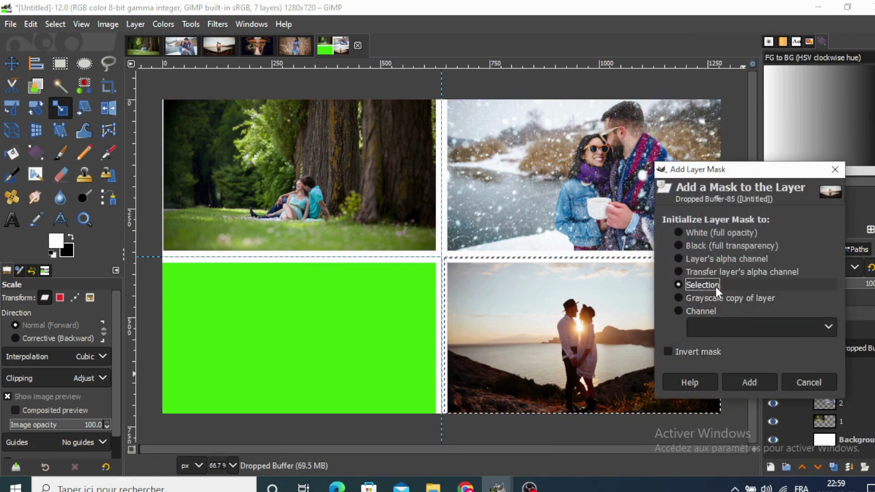
pyautogui.click(750, 382)
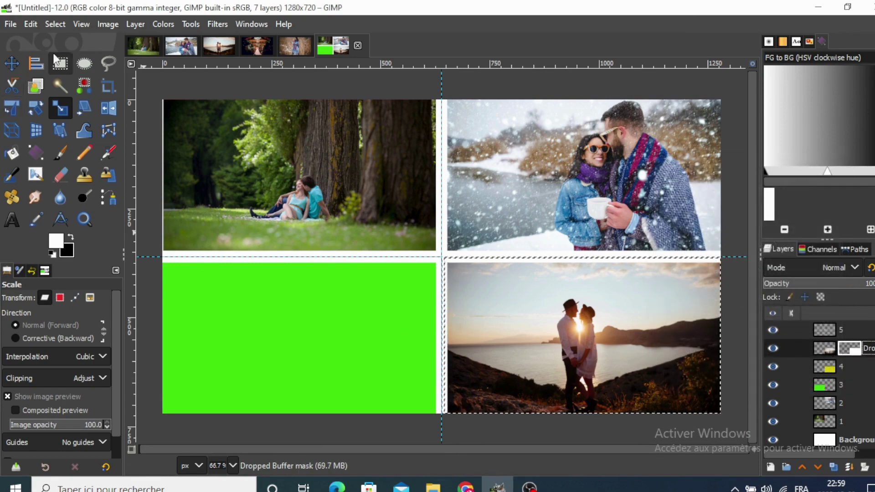
# Clear the selection and merge the masked sunset photo down into layer 4
pyautogui.click(55, 24)
pyautogui.click(66, 59)
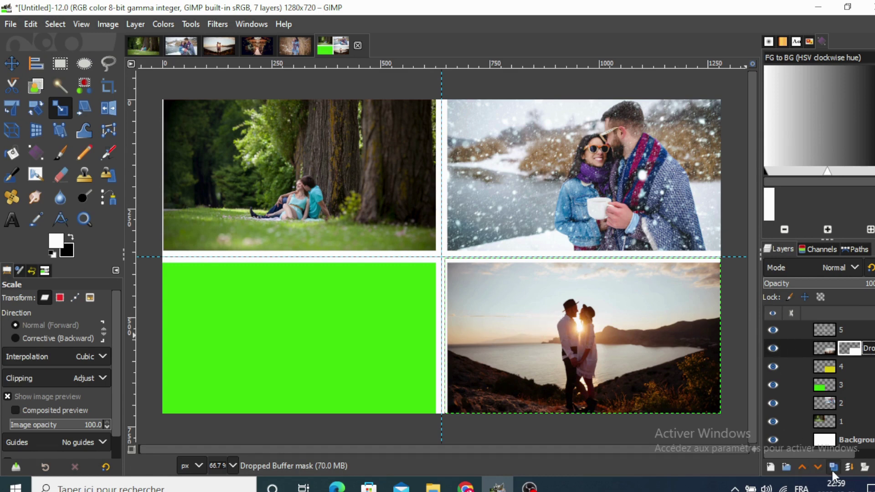
pyautogui.click(847, 467)
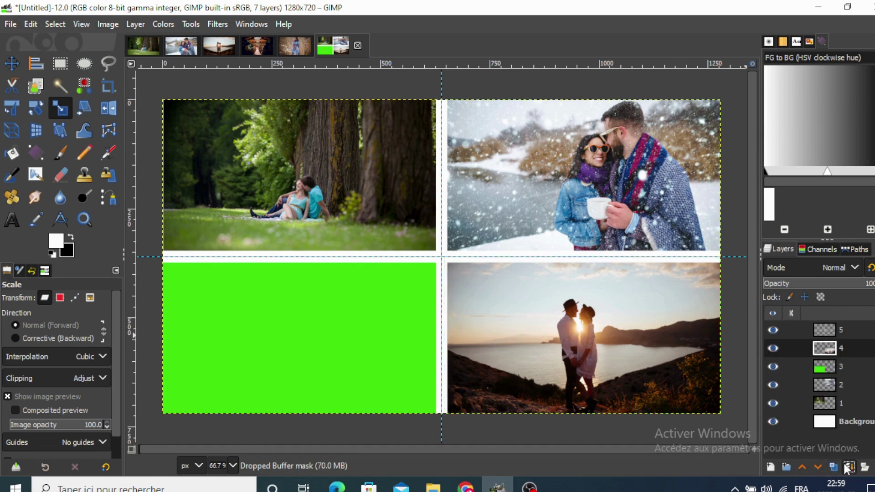
# Drop the piggyback couple photo into the collage and scale it down to quadrant size
pyautogui.click(824, 366)
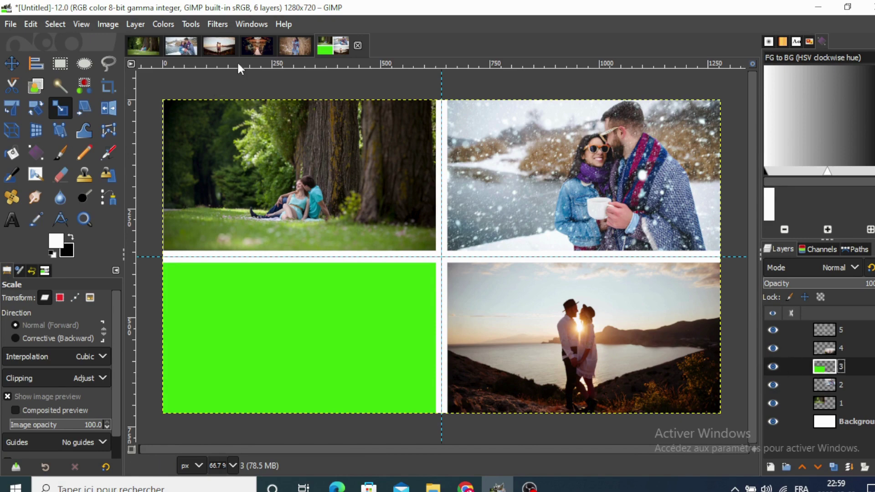
pyautogui.click(296, 45)
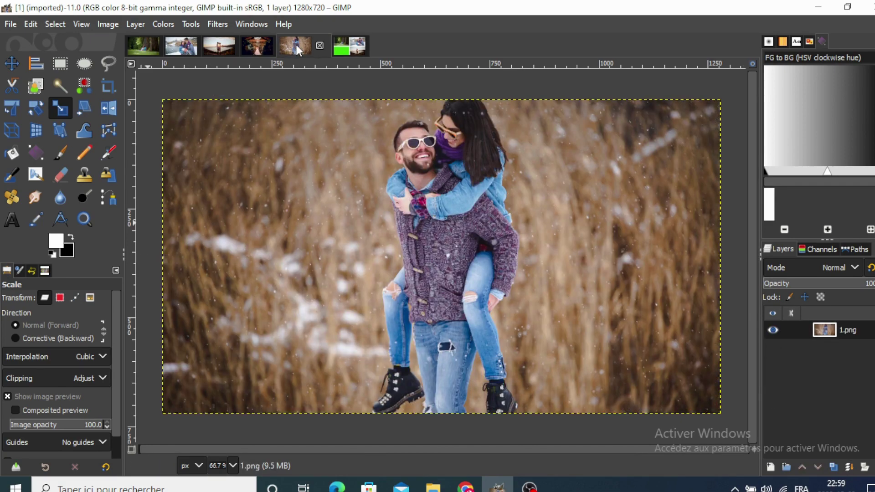
pyautogui.click(343, 46)
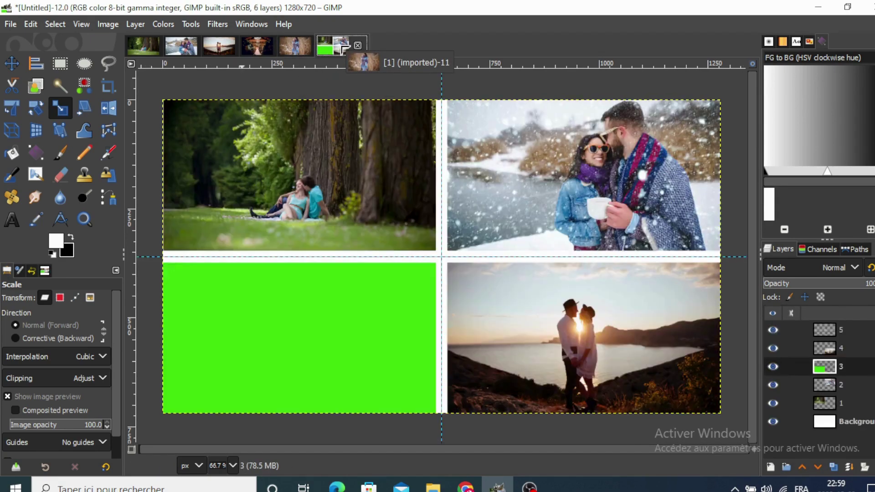
pyautogui.moveTo(343, 46); pyautogui.dragTo(278, 287)
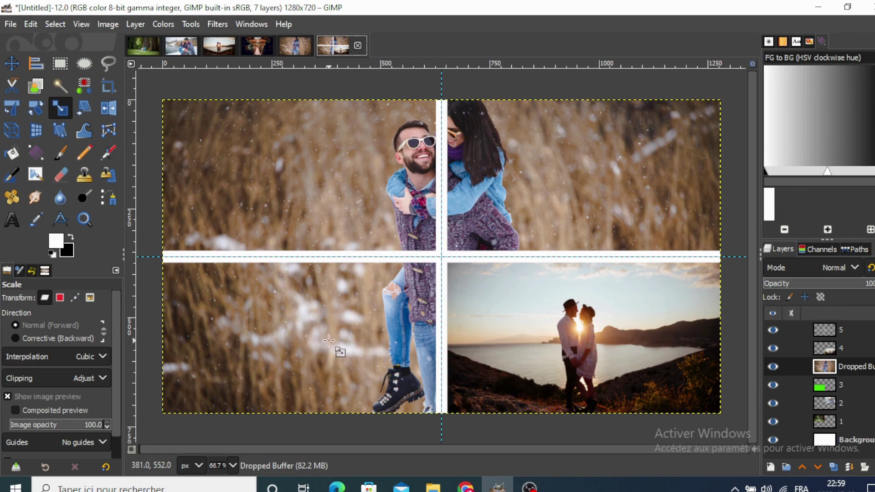
pyautogui.click(141, 104)
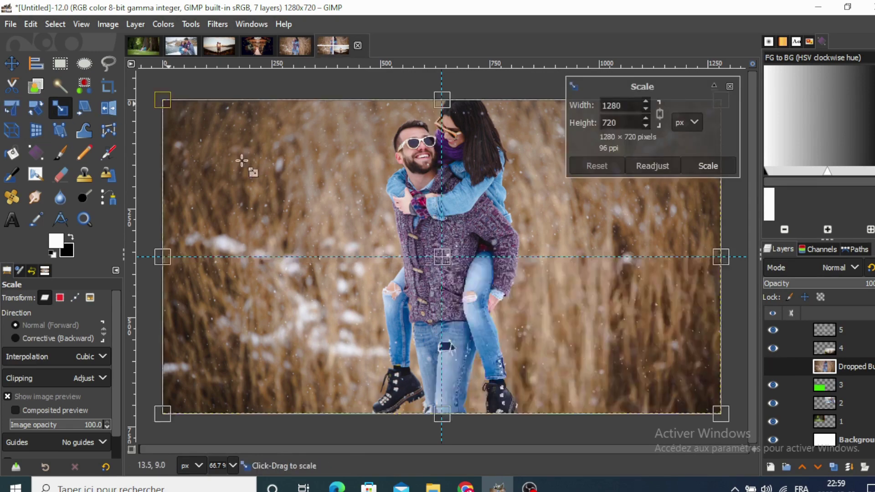
pyautogui.moveTo(244, 160); pyautogui.dragTo(369, 253)
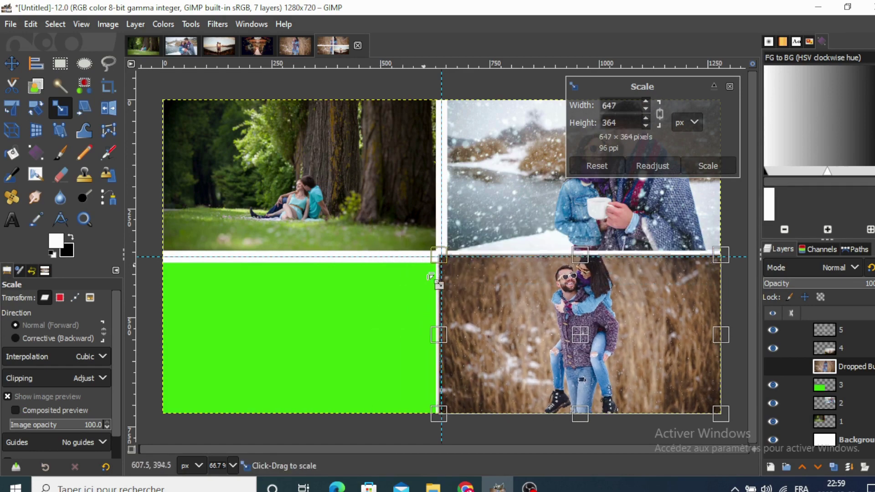
pyautogui.moveTo(379, 222); pyautogui.dragTo(441, 256)
pyautogui.click(707, 164)
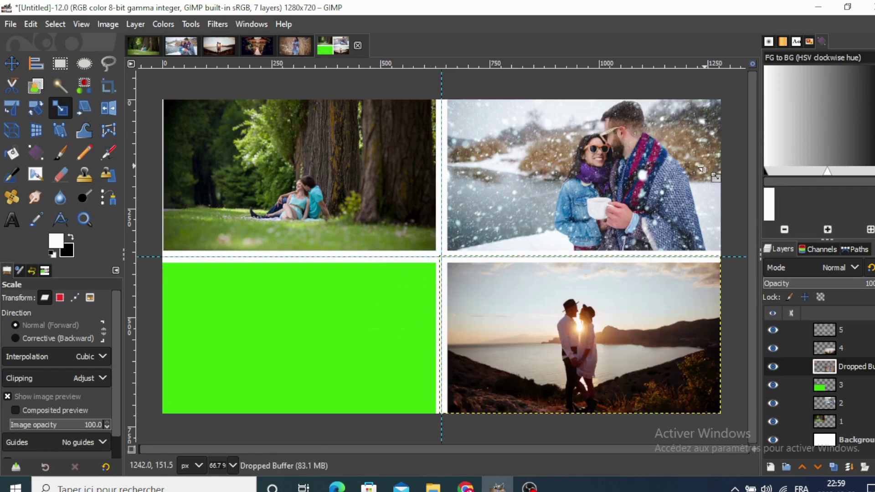
# Move the piggyback photo into the bottom-left quadrant over the green placeholder, keeping layer 4 visible
pyautogui.click(773, 348)
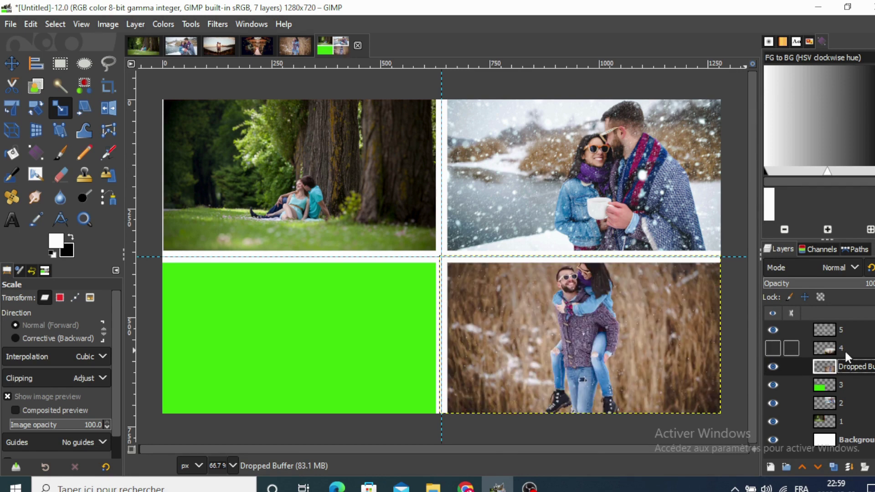
pyautogui.click(11, 63)
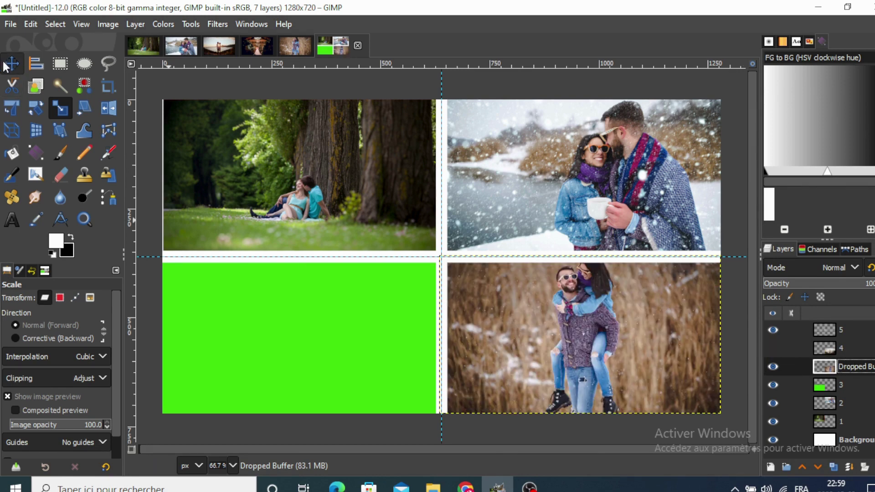
pyautogui.moveTo(557, 342)
pyautogui.mouseDown()
pyautogui.moveTo(245, 330)
pyautogui.moveTo(270, 342)
pyautogui.mouseUp()
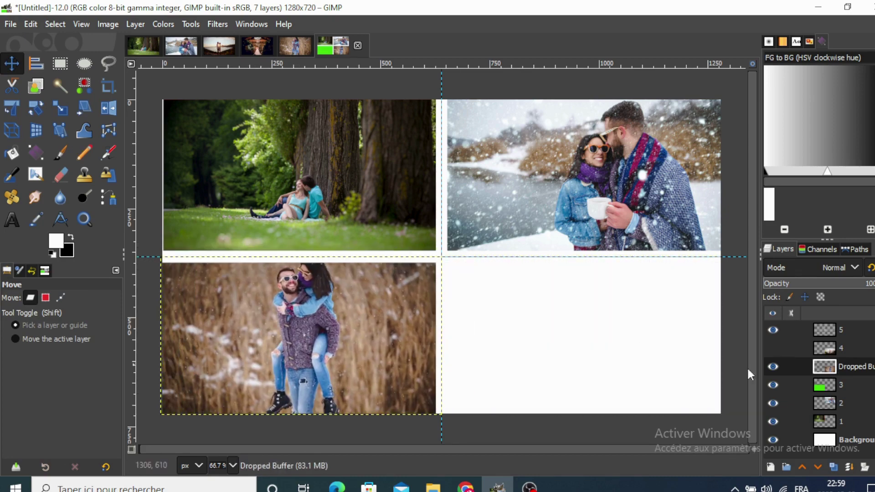
pyautogui.click(772, 348)
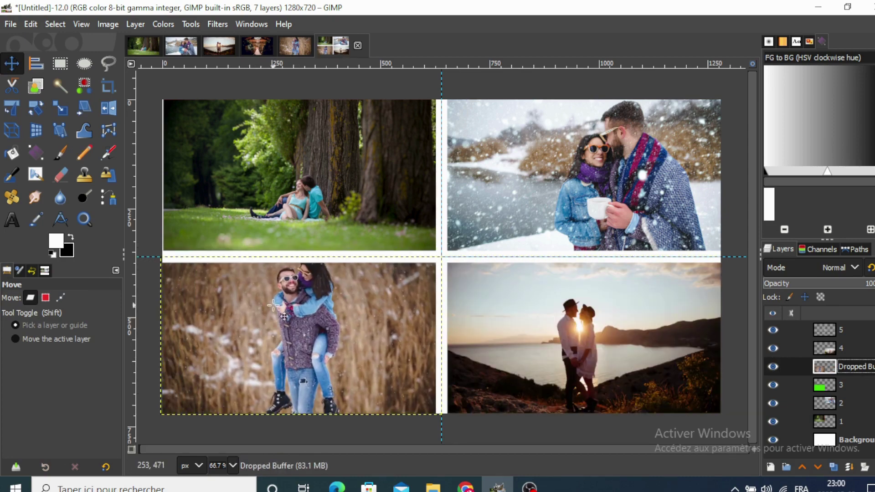
pyautogui.moveTo(272, 305); pyautogui.dragTo(276, 303)
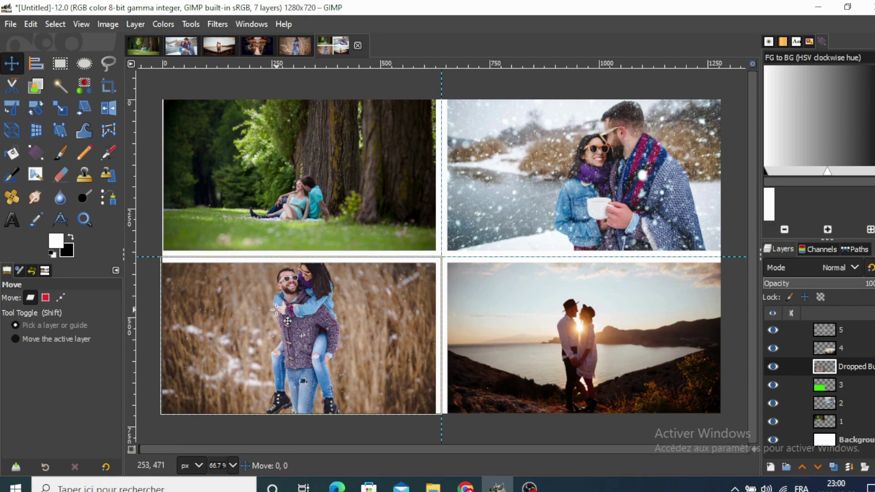
pyautogui.moveTo(287, 321); pyautogui.dragTo(288, 315)
# Mask the piggyback photo to layer 3's green placeholder shape
pyautogui.click(820, 385)
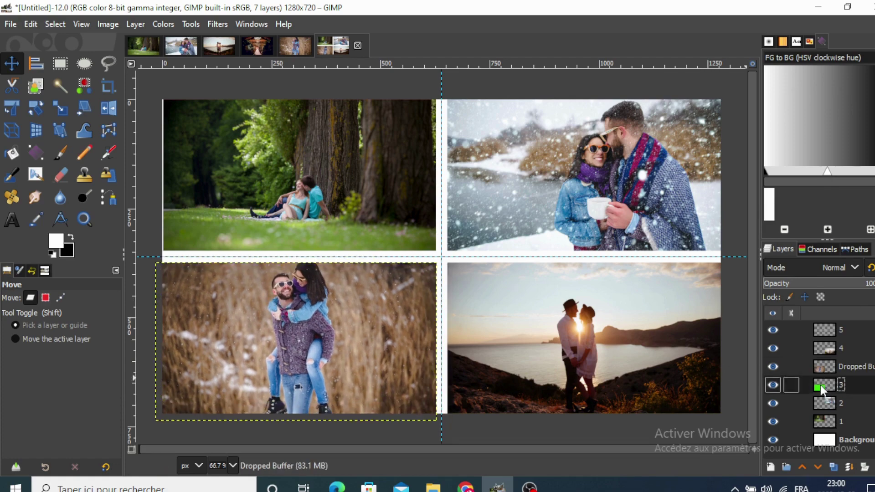
pyautogui.rightClick(820, 385)
pyautogui.click(751, 436)
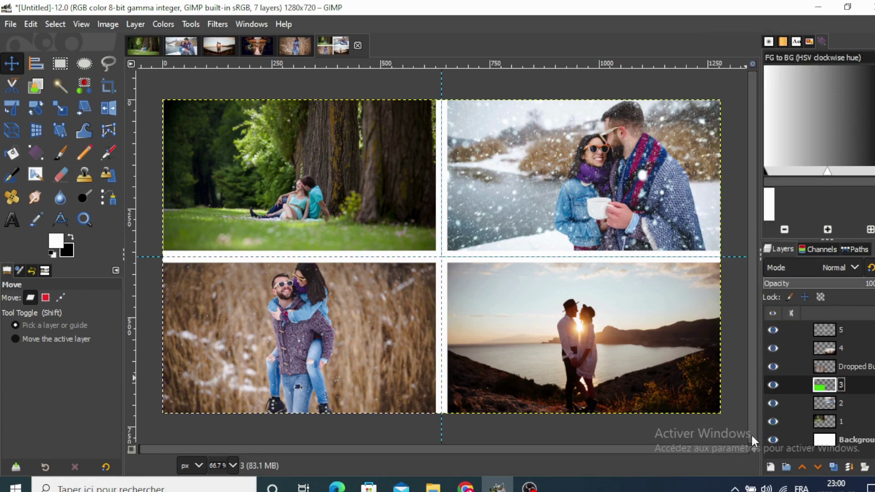
pyautogui.click(830, 365)
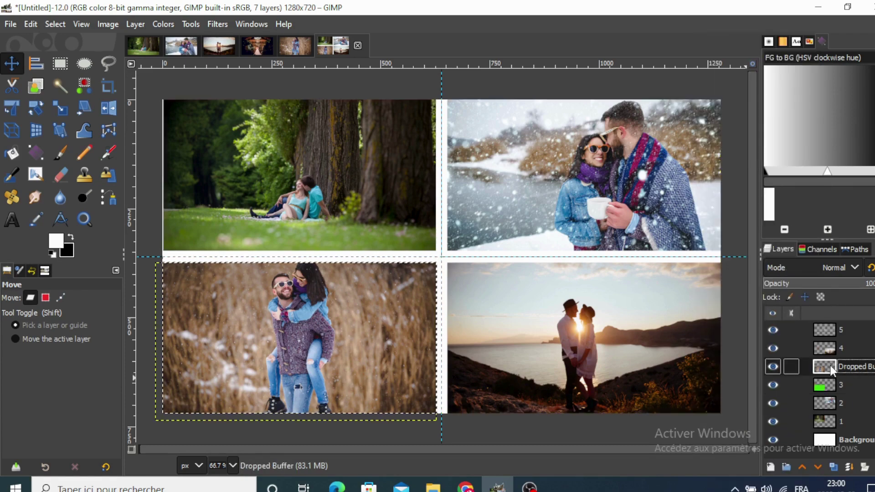
pyautogui.rightClick(829, 364)
pyautogui.click(751, 272)
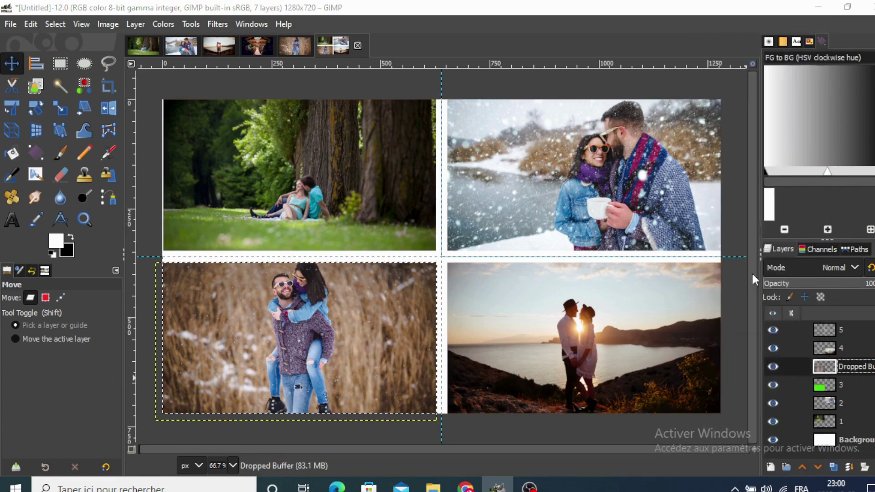
pyautogui.click(725, 288)
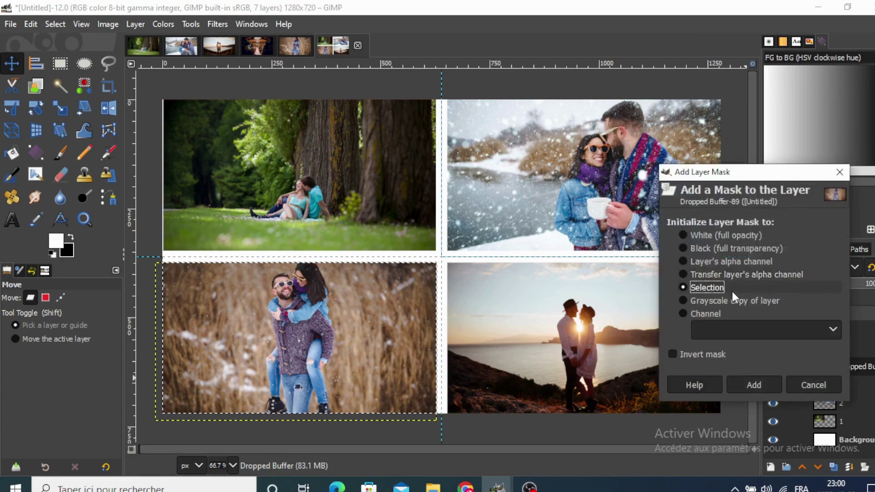
pyautogui.click(749, 382)
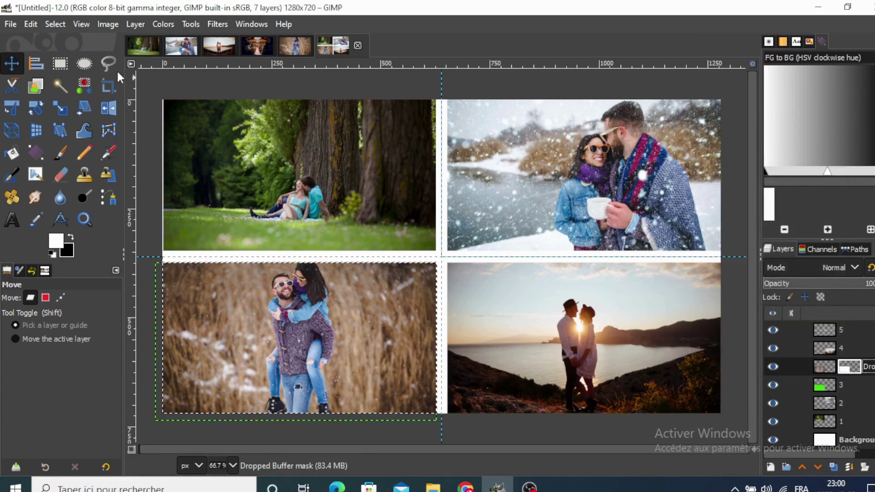
# Clear the selection and merge the masked piggyback photo into layer 3
pyautogui.click(56, 24)
pyautogui.click(60, 57)
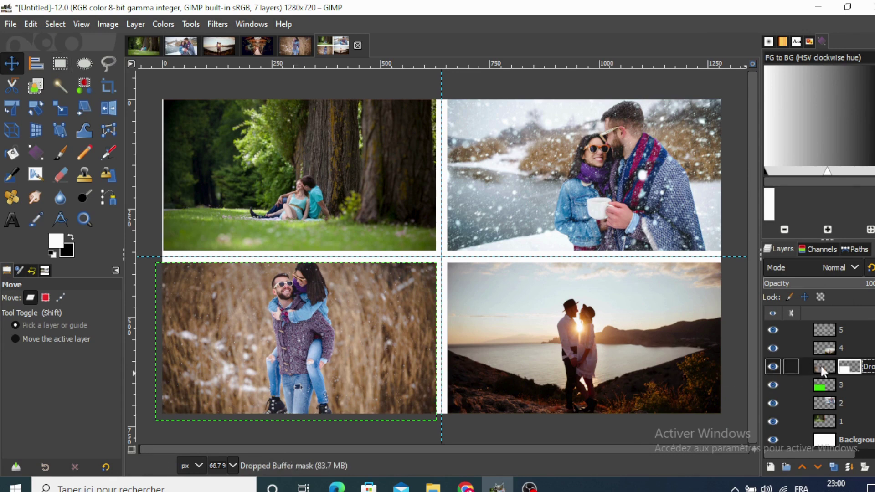
pyautogui.click(849, 466)
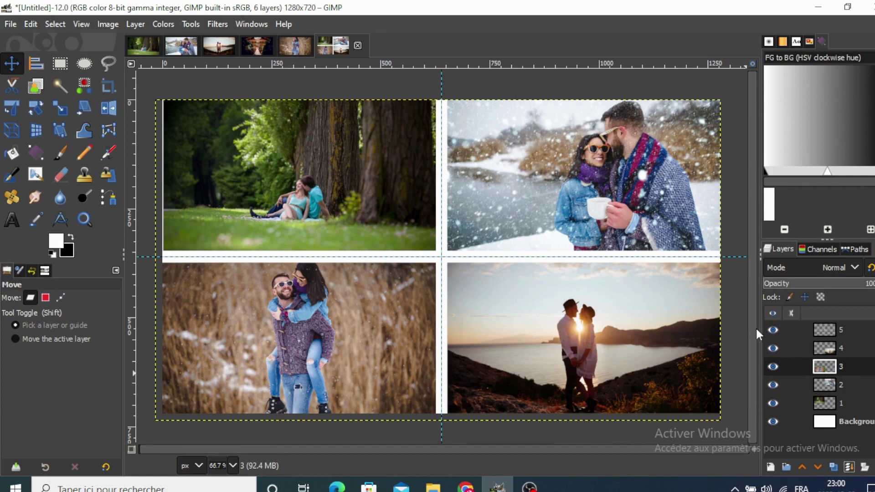
# Create a transparent layer named 6 and raise it to the top of the stack
pyautogui.click(773, 328)
pyautogui.click(770, 467)
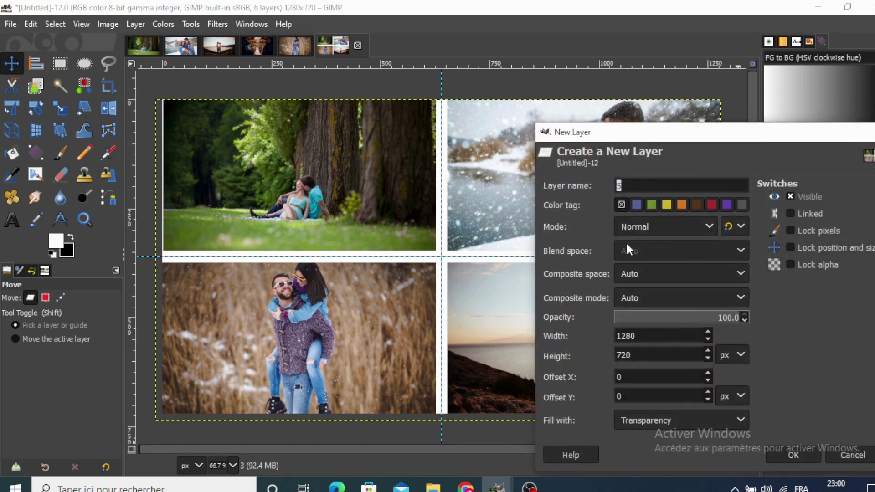
pyautogui.write('6')
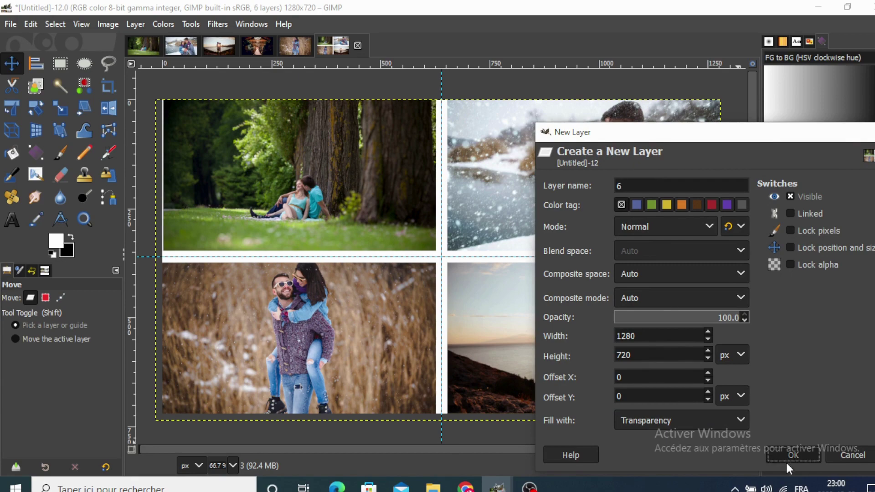
pyautogui.click(787, 460)
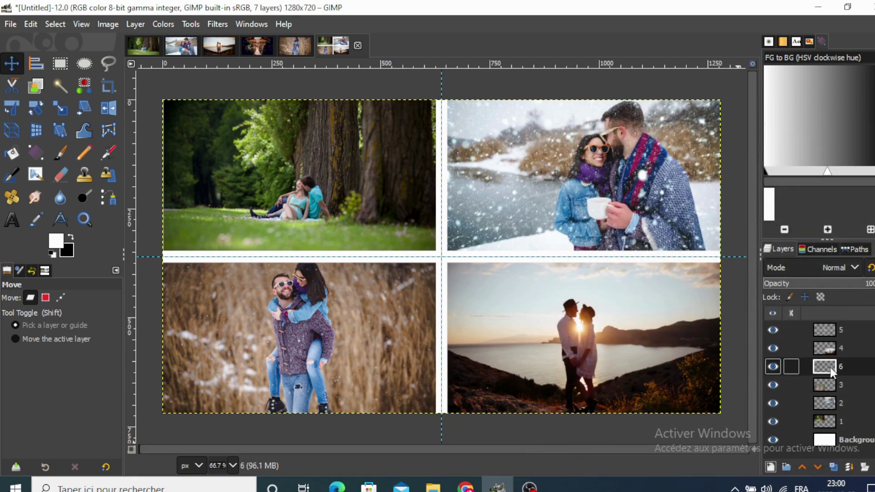
pyautogui.click(801, 466)
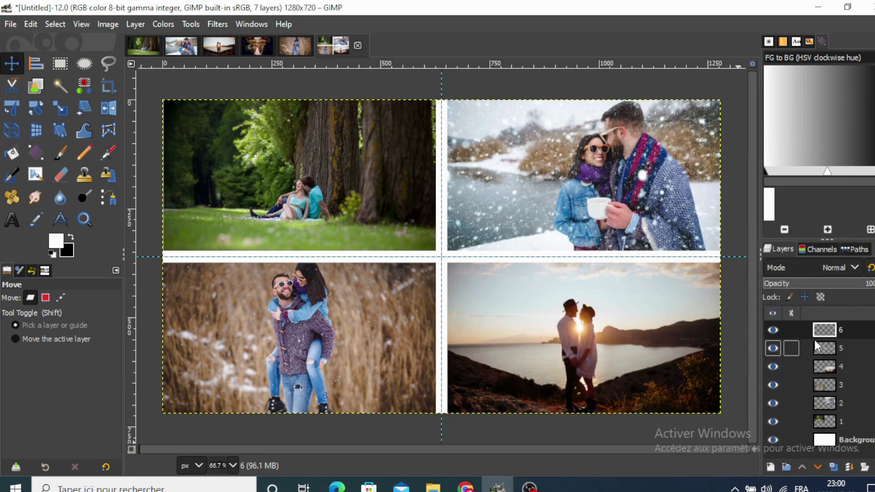
pyautogui.click(84, 64)
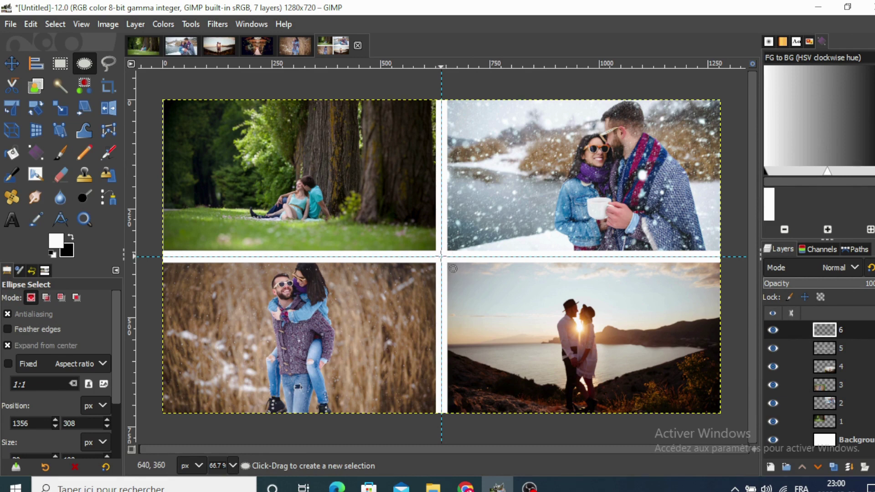
# Fill a black circle centred on the collage on layer 6, deselect, and show the wedding photo
pyautogui.moveTo(441, 256); pyautogui.dragTo(341, 349)
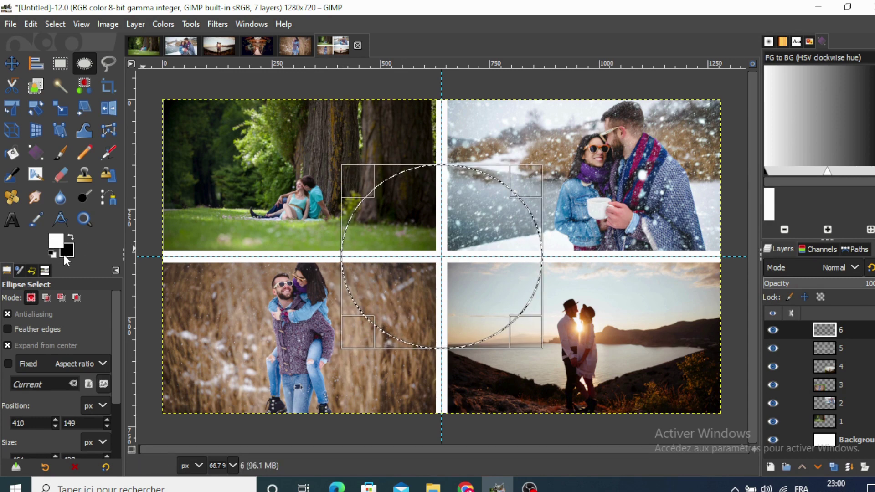
pyautogui.moveTo(67, 250); pyautogui.dragTo(407, 208)
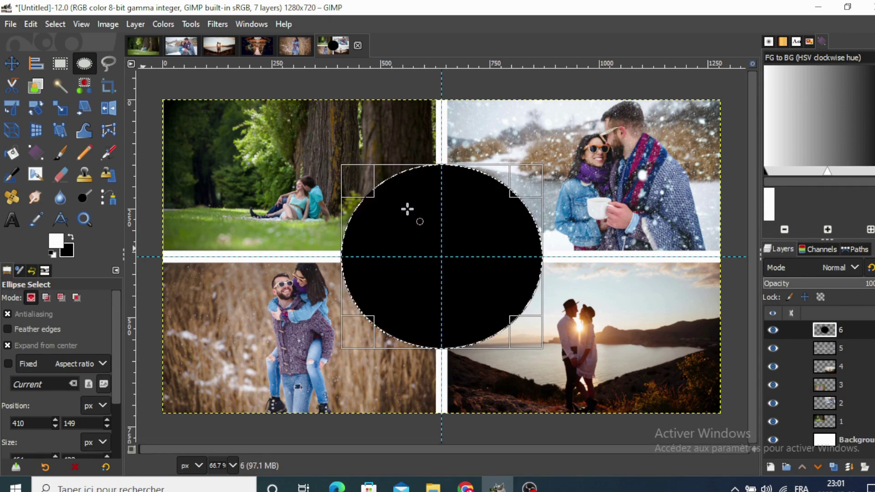
pyautogui.click(55, 24)
pyautogui.click(51, 57)
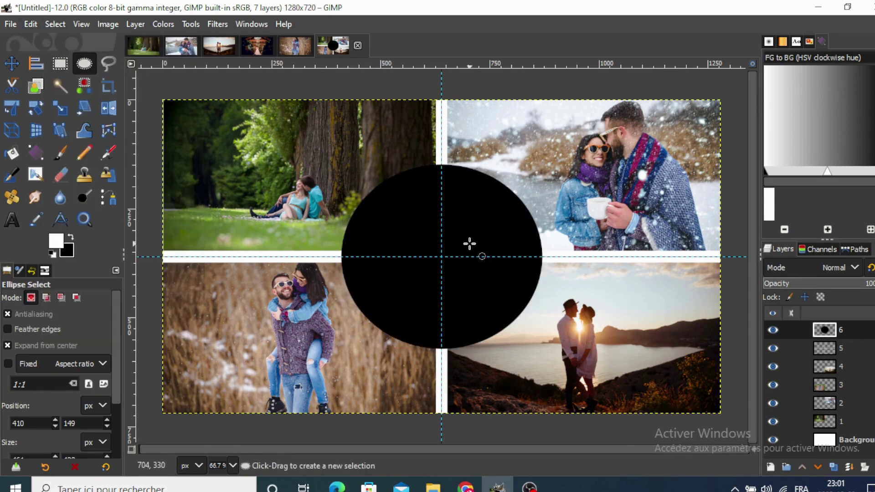
pyautogui.click(258, 47)
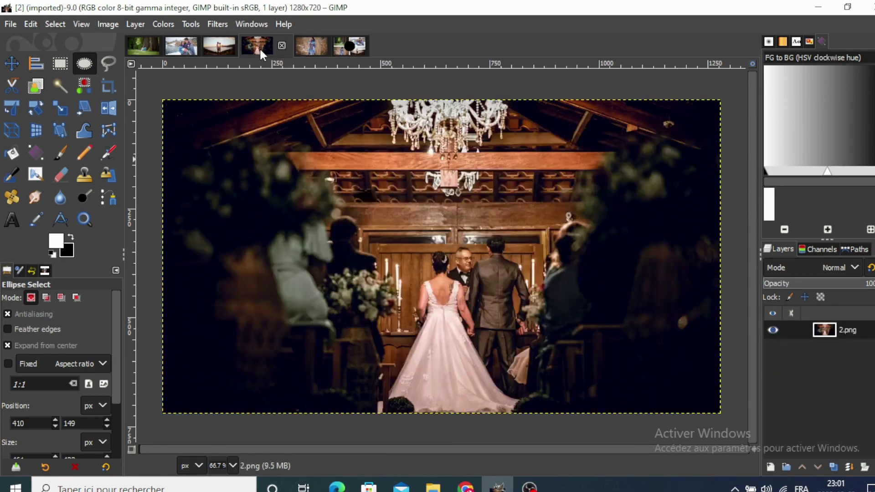
# Drop the church wedding photo onto the collage as a new full-size top layer
pyautogui.moveTo(253, 42)
pyautogui.mouseDown()
pyautogui.moveTo(407, 201)
pyautogui.moveTo(347, 42)
pyautogui.mouseUp()
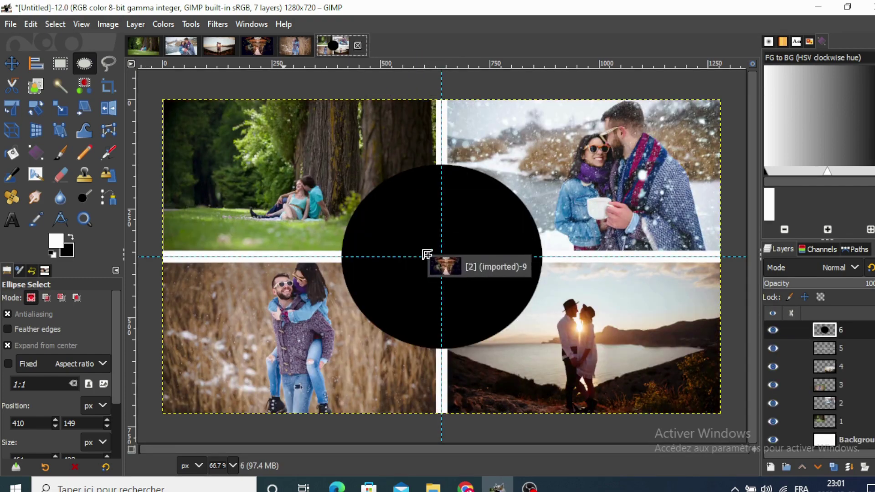
pyautogui.moveTo(347, 42); pyautogui.dragTo(423, 249)
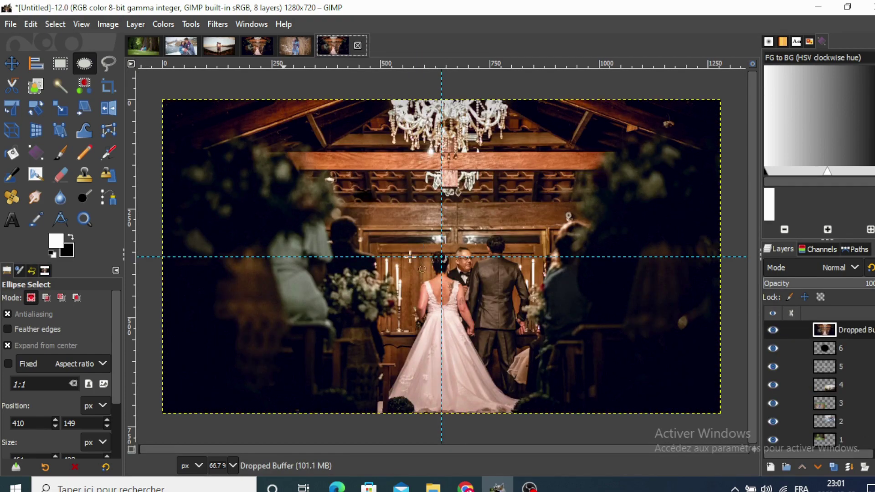
pyautogui.click(59, 108)
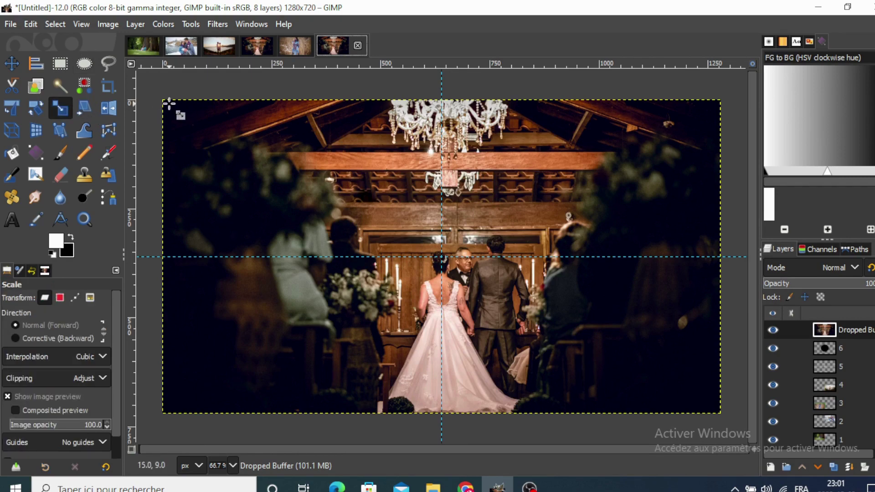
# Scale the wedding photo to 772×434 at lowered opacity and centre it over the black circle
pyautogui.moveTo(169, 104); pyautogui.dragTo(267, 213)
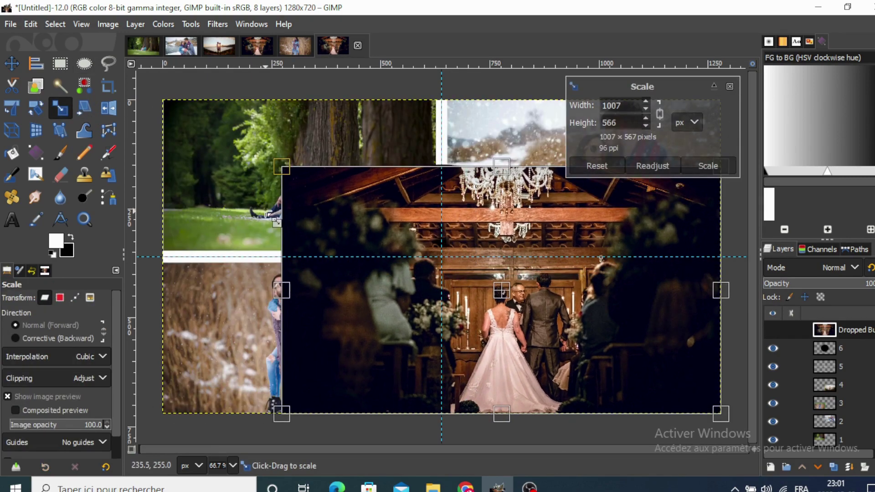
pyautogui.moveTo(717, 412); pyautogui.dragTo(605, 364)
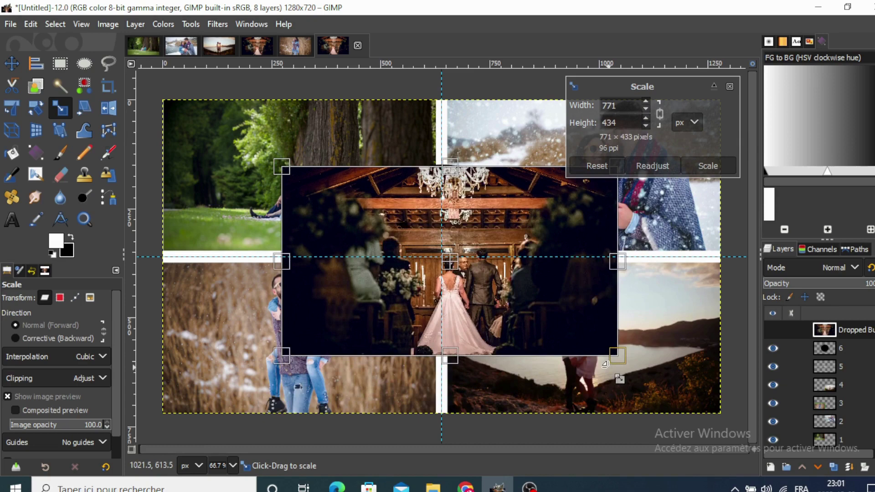
pyautogui.click(711, 164)
pyautogui.moveTo(868, 283); pyautogui.dragTo(856, 283)
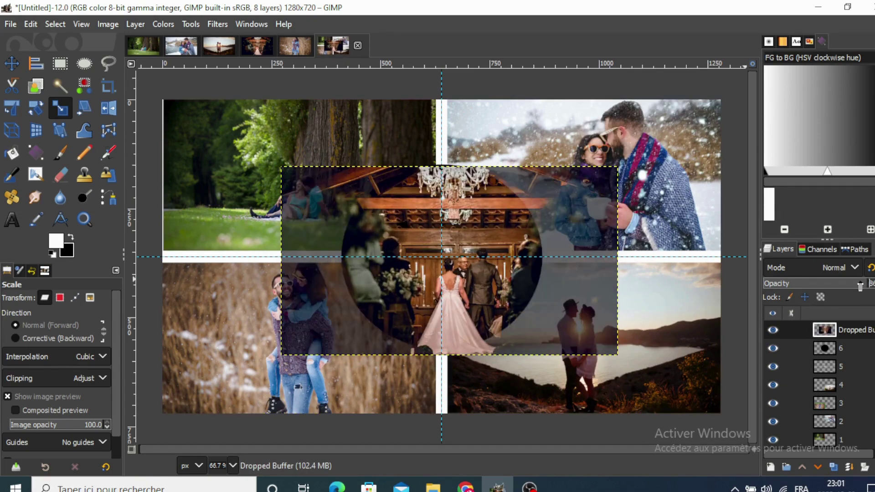
pyautogui.click(462, 218)
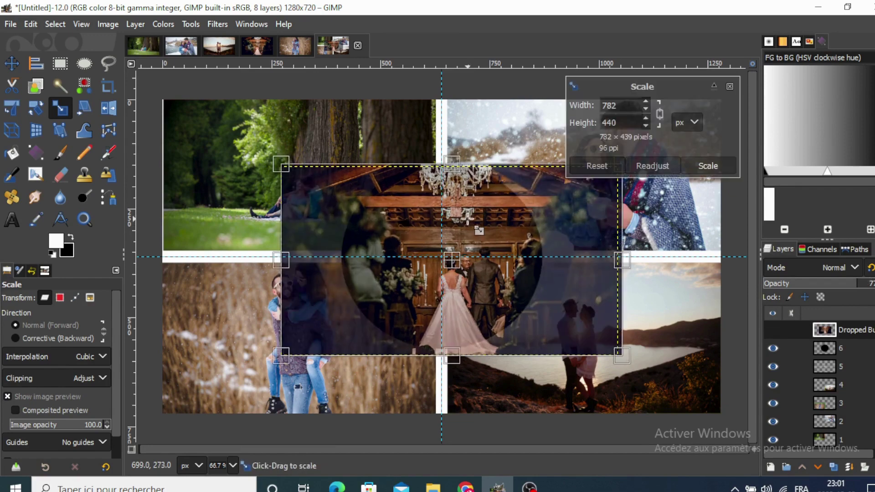
pyautogui.click(711, 165)
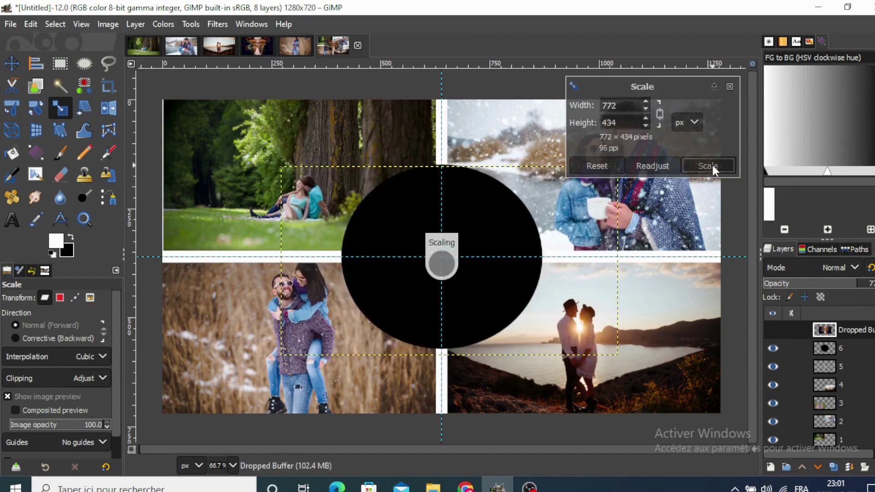
pyautogui.click(8, 65)
pyautogui.moveTo(498, 237); pyautogui.dragTo(484, 229)
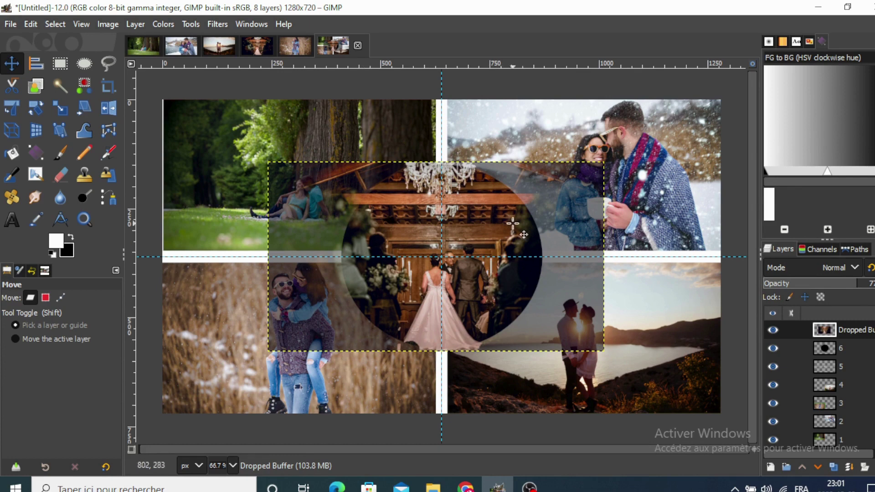
# Restore the wedding photo to 100% opacity and mask it to layer 6's circle
pyautogui.moveTo(854, 287); pyautogui.dragTo(873, 283)
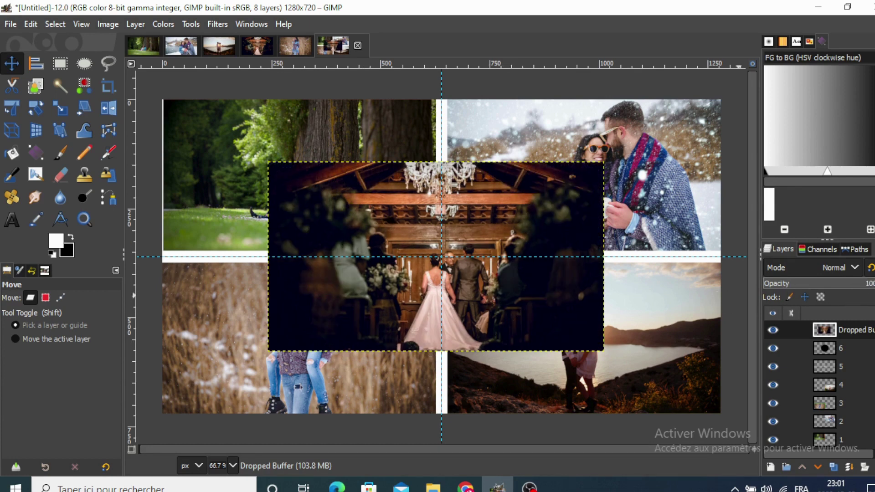
pyautogui.click(822, 346)
pyautogui.rightClick(822, 346)
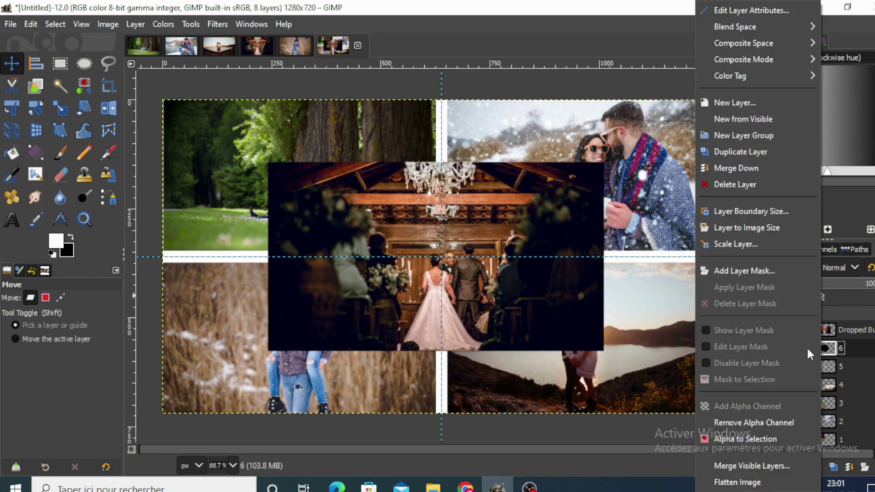
pyautogui.click(740, 438)
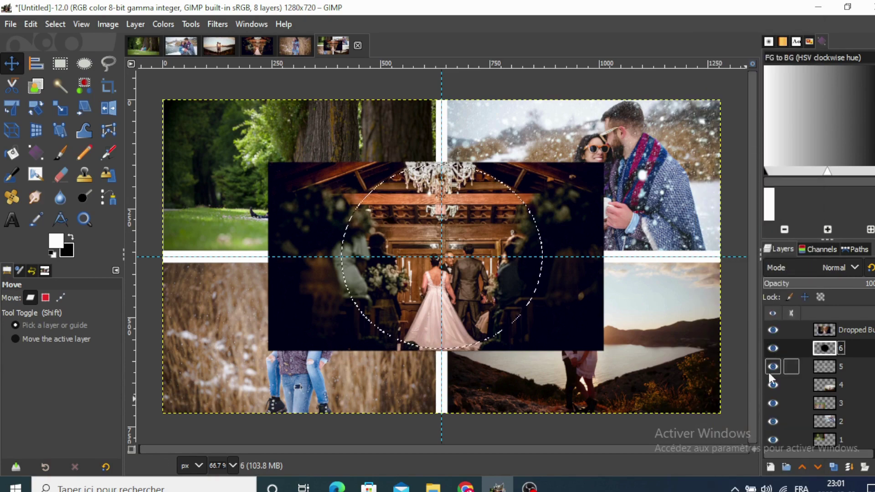
pyautogui.click(824, 330)
pyautogui.rightClick(827, 329)
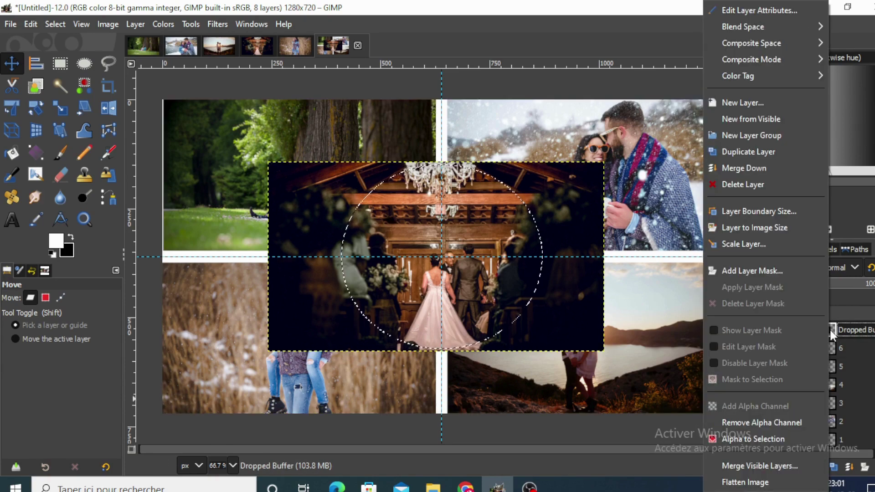
pyautogui.click(762, 272)
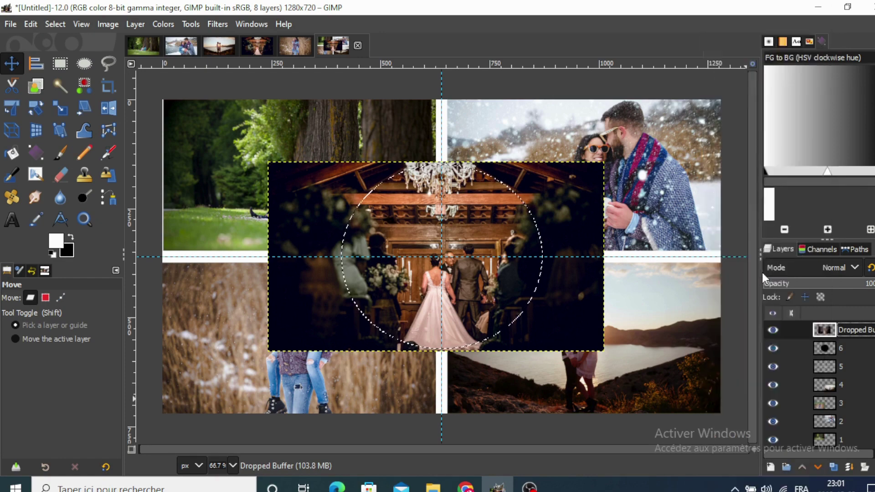
pyautogui.click(768, 381)
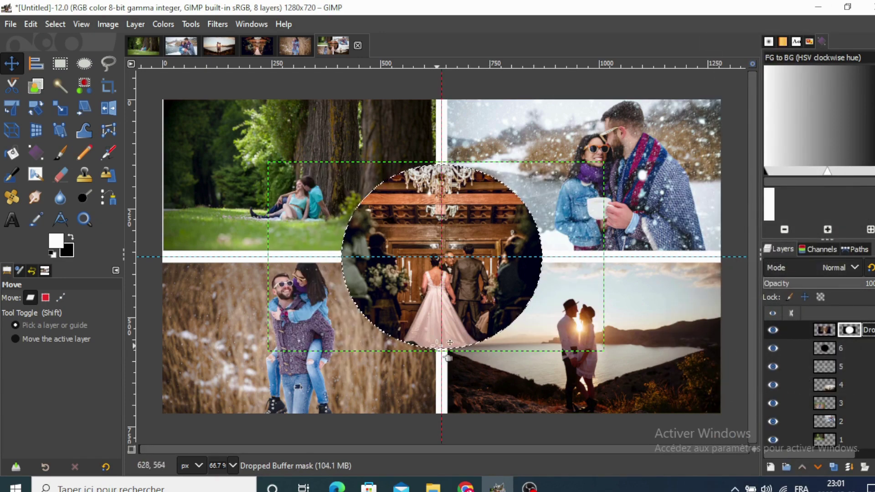
# Clear the selection and anchor the masked wedding photo into layer 6
pyautogui.click(55, 24)
pyautogui.click(69, 58)
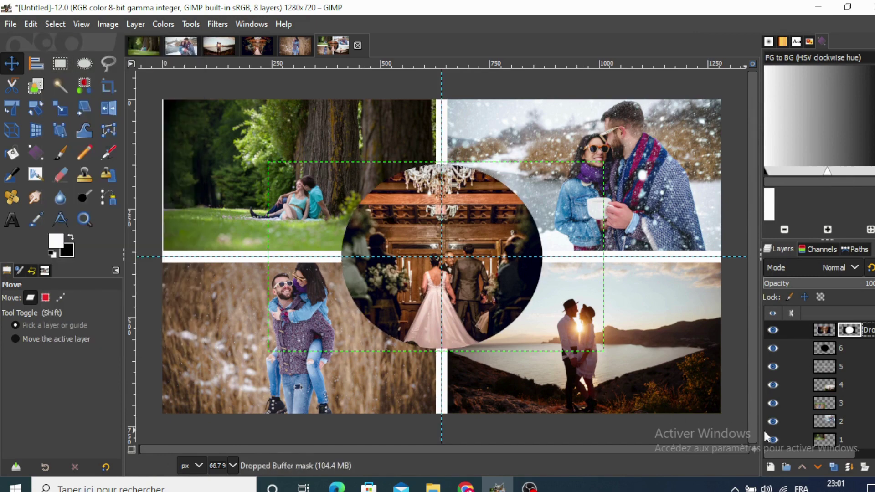
pyautogui.click(847, 467)
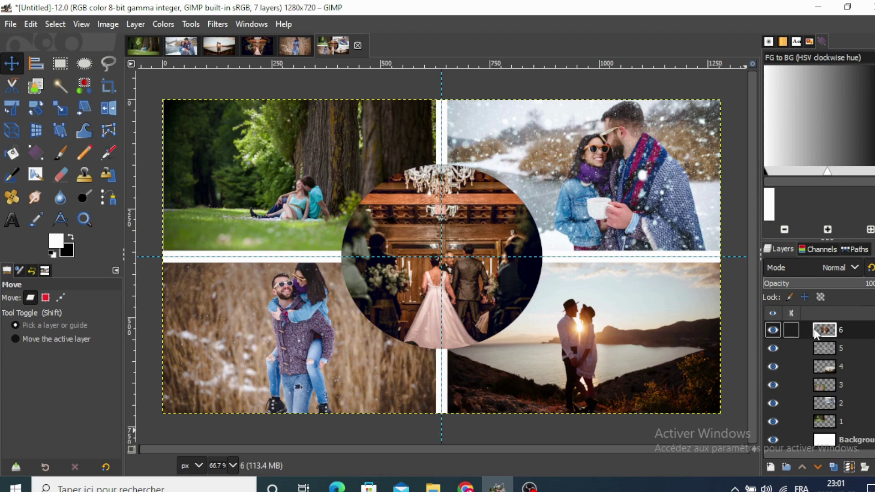
# Load layer 6's circle as a selection and grow it by 20 px
pyautogui.rightClick(823, 331)
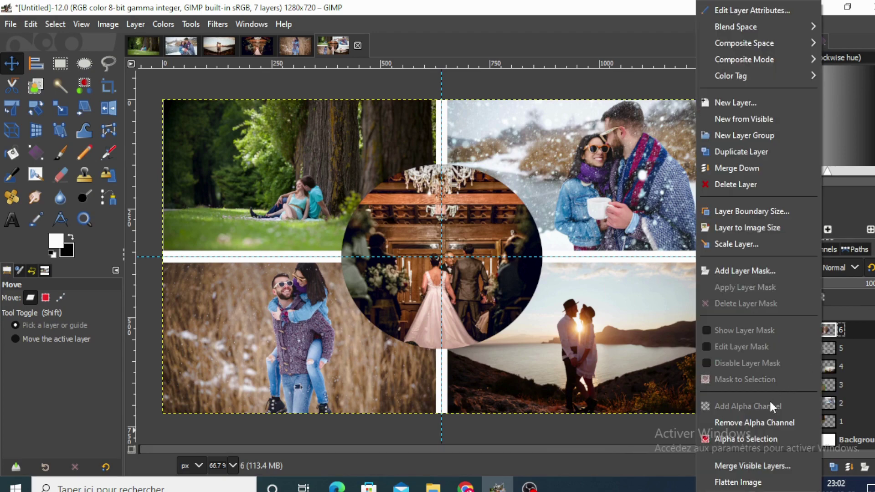
pyautogui.click(754, 436)
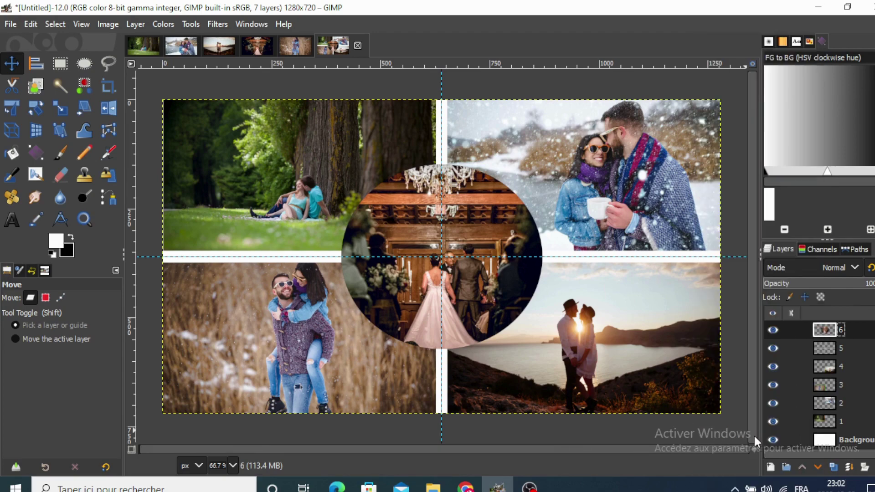
pyautogui.click(55, 24)
pyautogui.click(66, 216)
pyautogui.write('20')
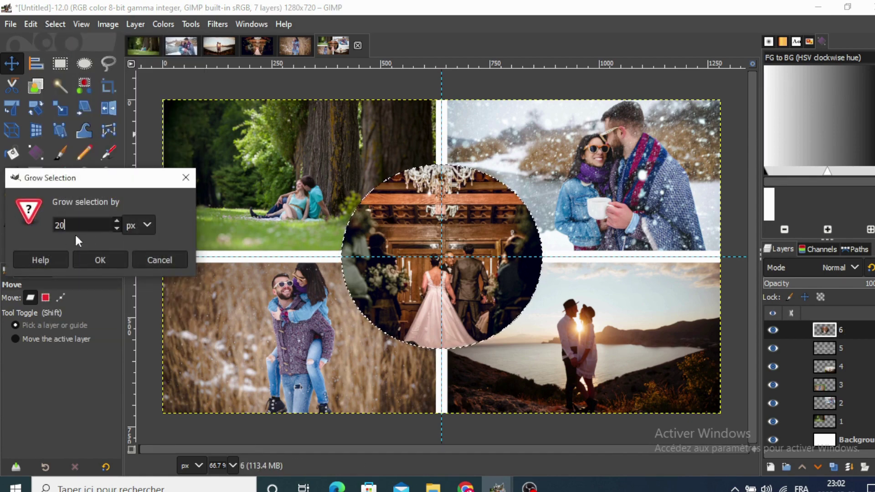
pyautogui.click(96, 260)
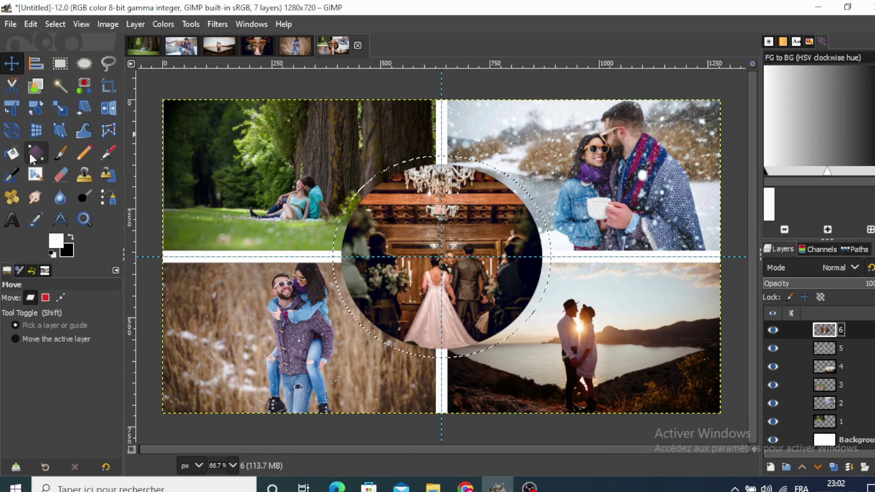
# Start a new layer to be named 7
pyautogui.click(31, 22)
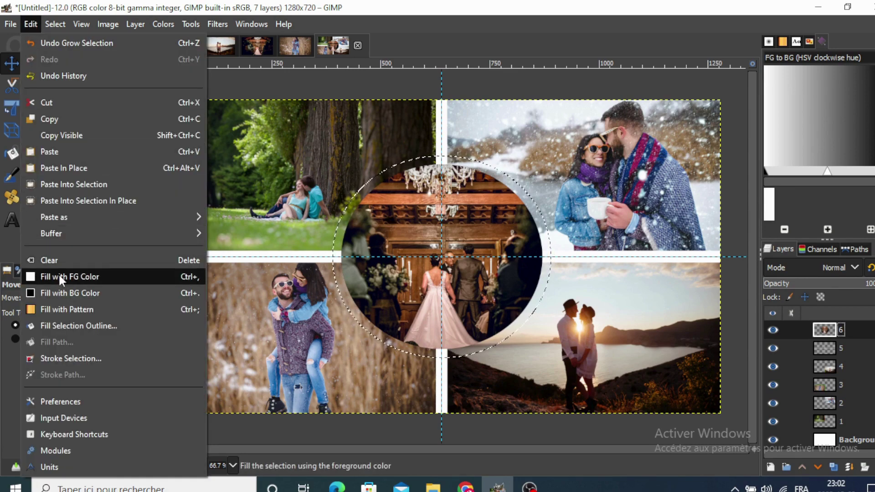
pyautogui.click(32, 20)
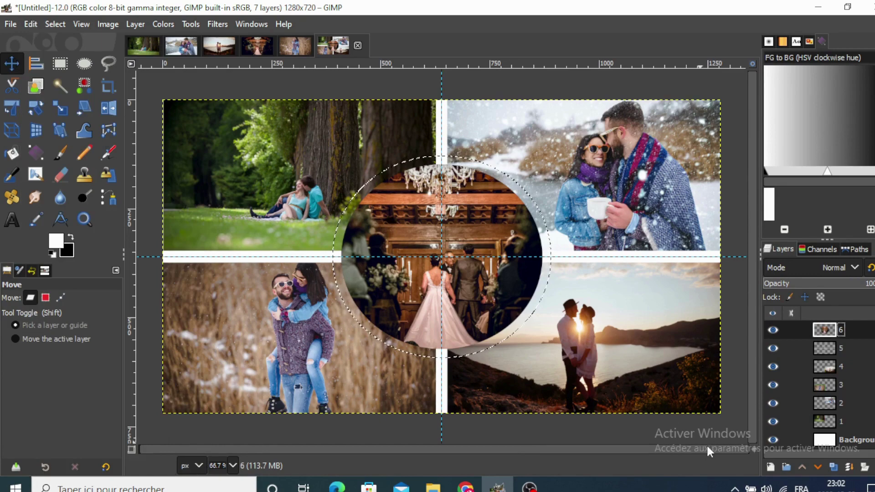
pyautogui.click(771, 467)
pyautogui.write('7')
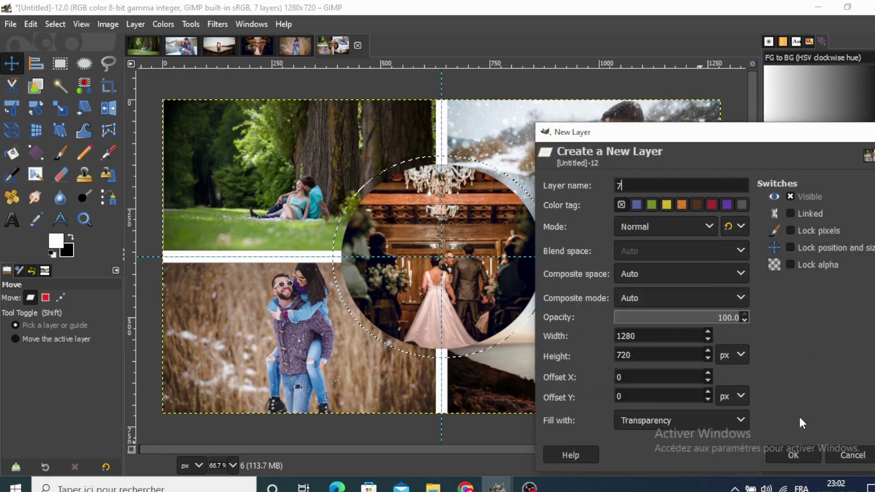
# Create transparent layer 7, fill the grown circle with white, and move it below layer 6
pyautogui.click(794, 453)
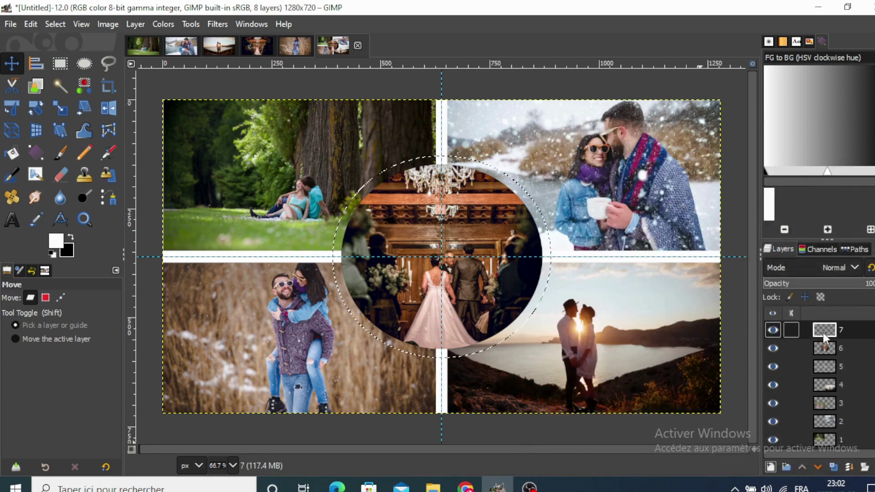
pyautogui.click(36, 26)
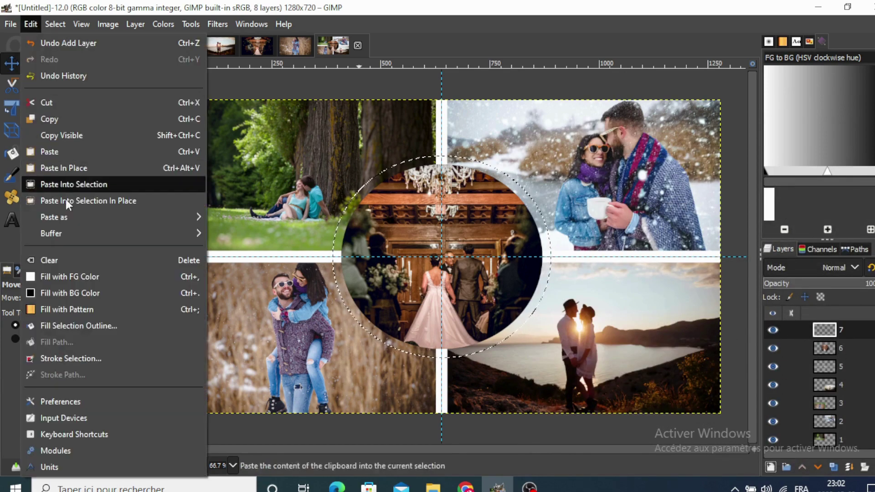
pyautogui.click(59, 274)
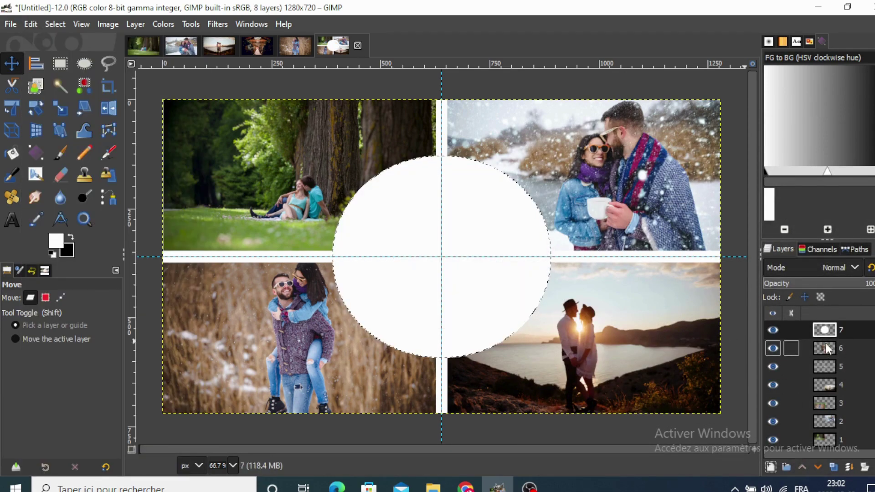
pyautogui.click(817, 467)
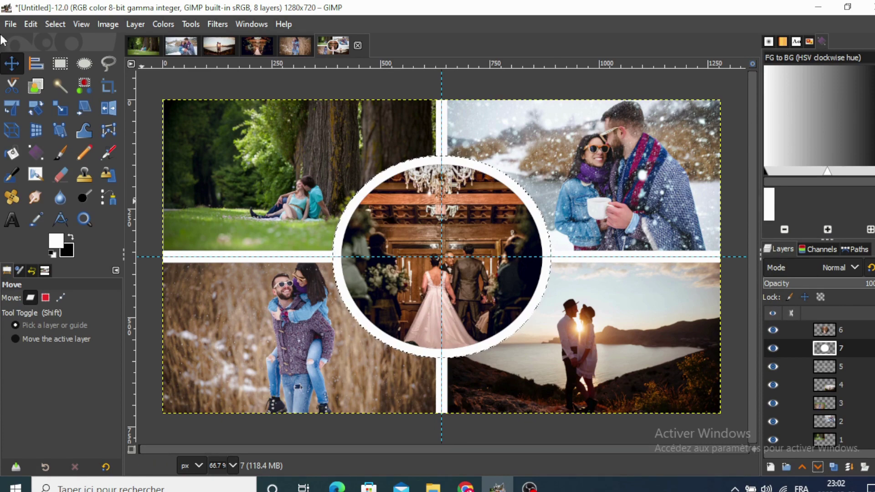
# Deselect everything and drag the vertical and horizontal guides off the canvas
pyautogui.click(55, 24)
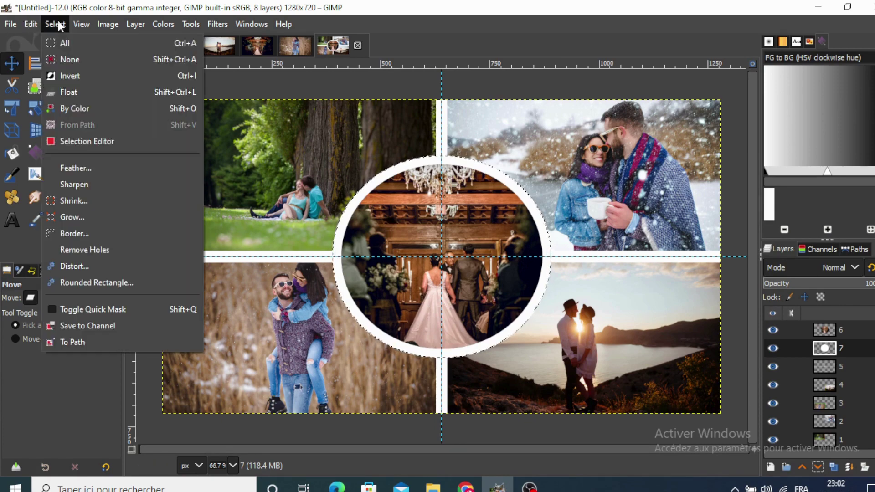
pyautogui.click(56, 57)
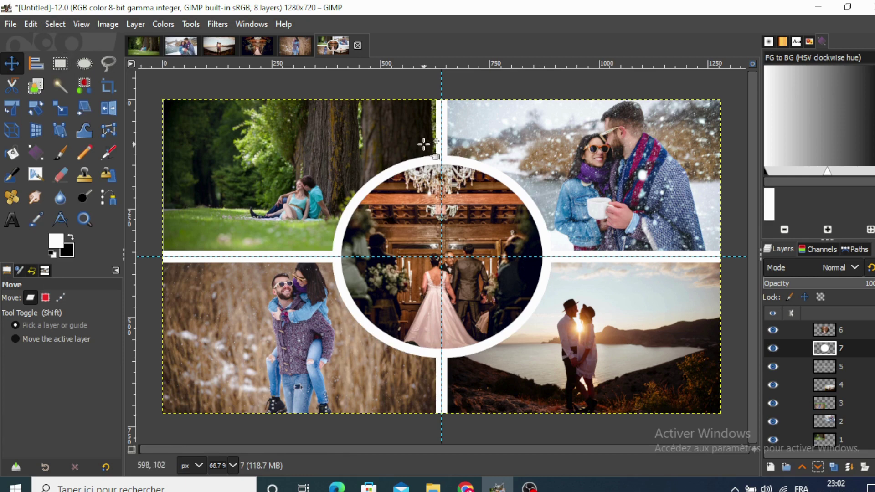
pyautogui.moveTo(442, 133); pyautogui.dragTo(148, 120)
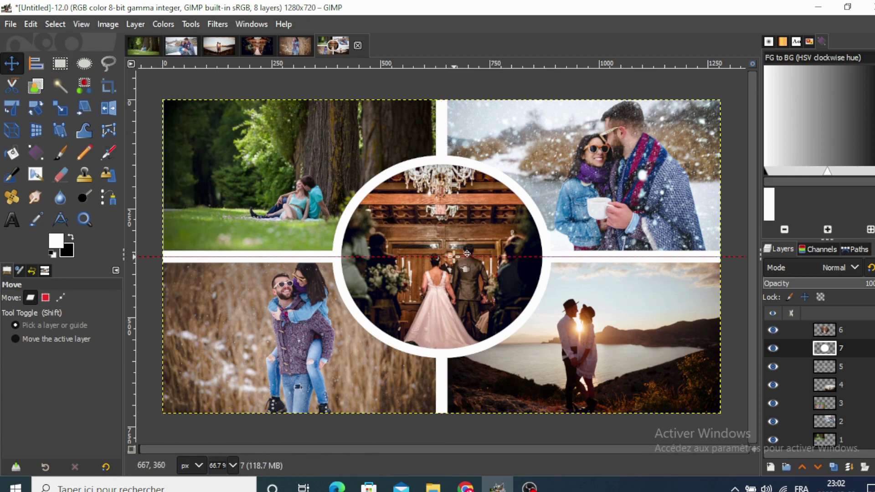
pyautogui.moveTo(453, 256); pyautogui.dragTo(447, 433)
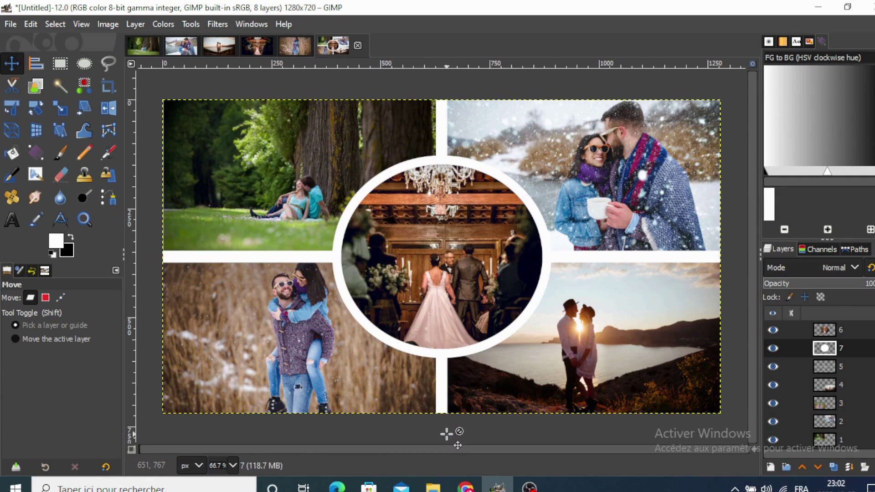